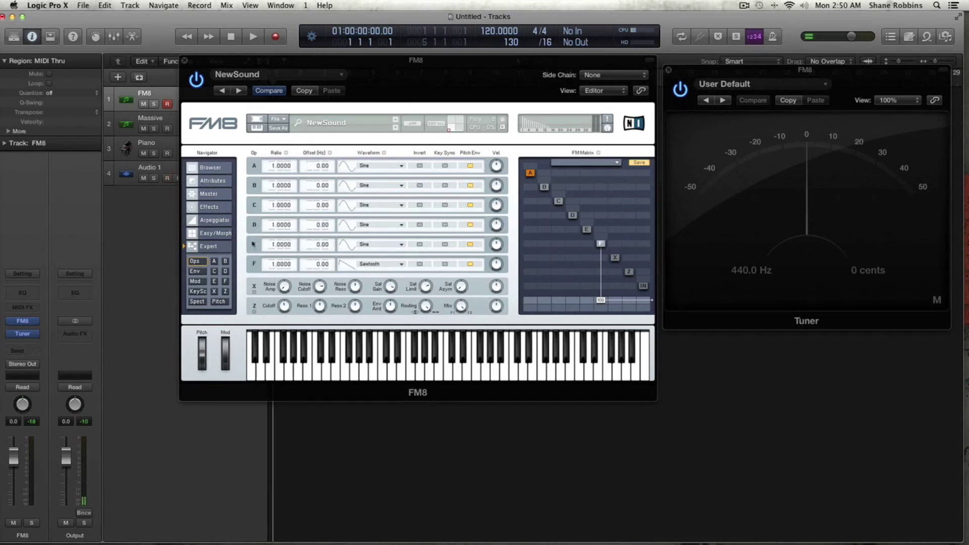
Drop FM8 operator F's ratio to 0.0000 and test a note, then glance at Massive and reselect FM8
drag(272, 265, 272, 278)
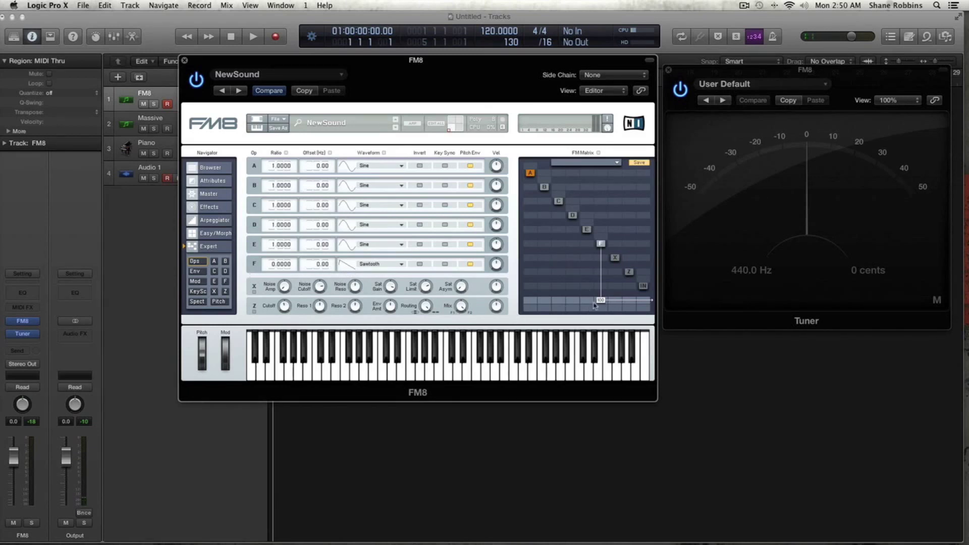
click(348, 360)
click(151, 120)
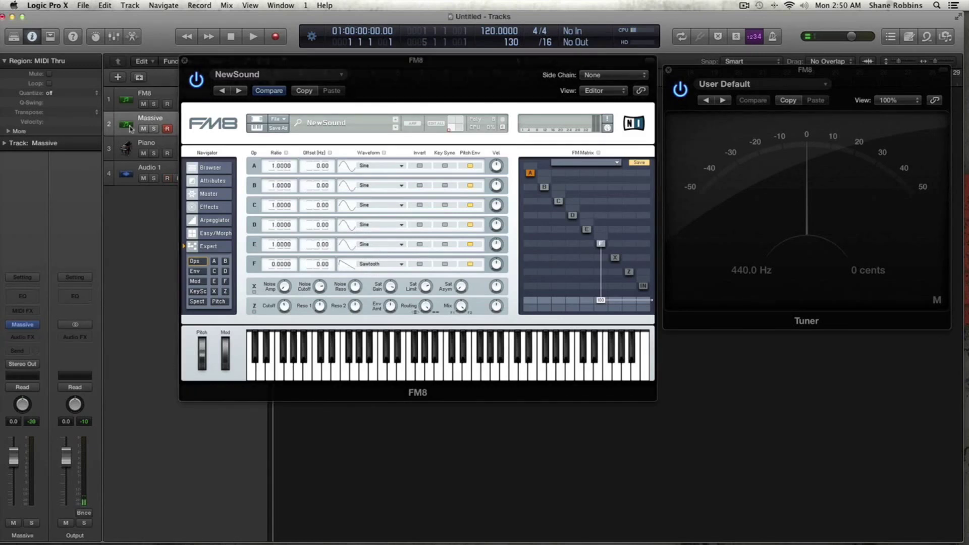
click(23, 325)
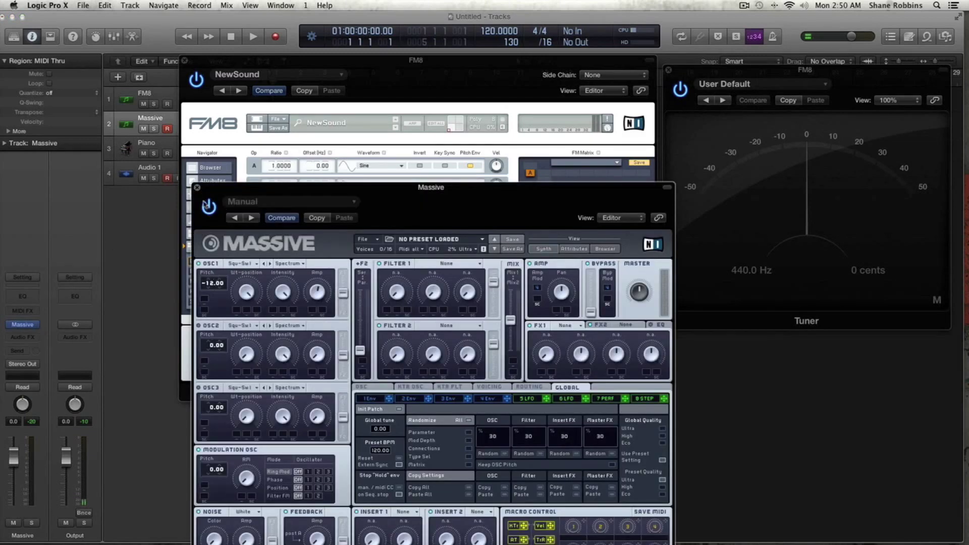
click(197, 189)
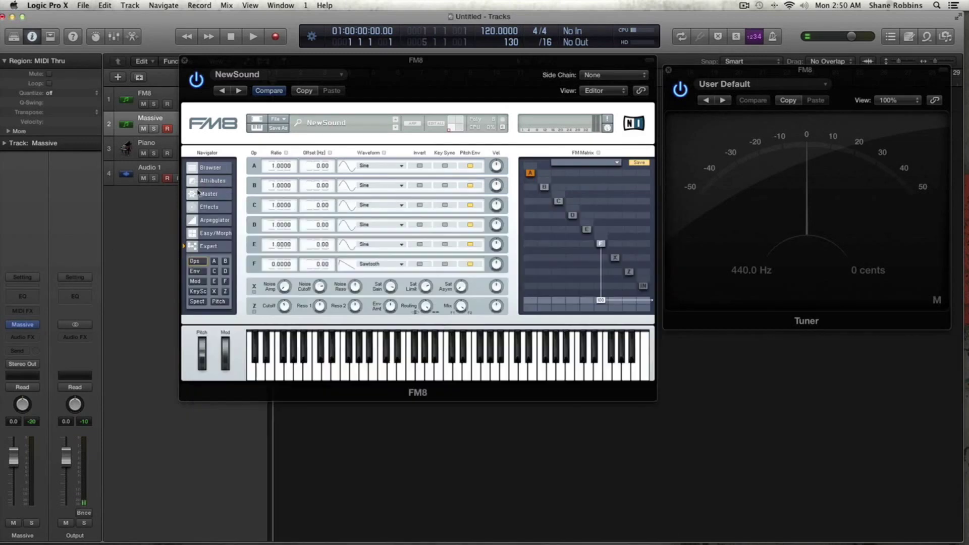
click(144, 143)
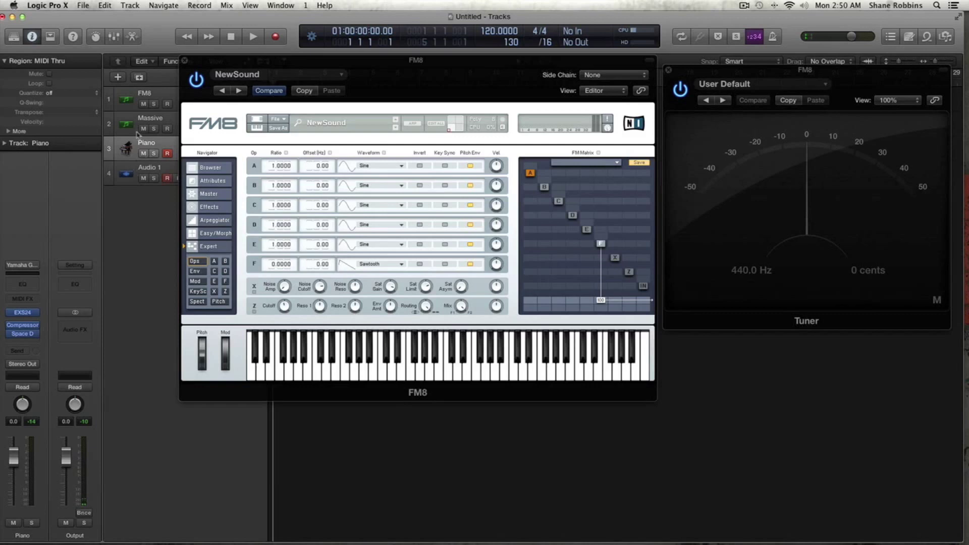
click(155, 97)
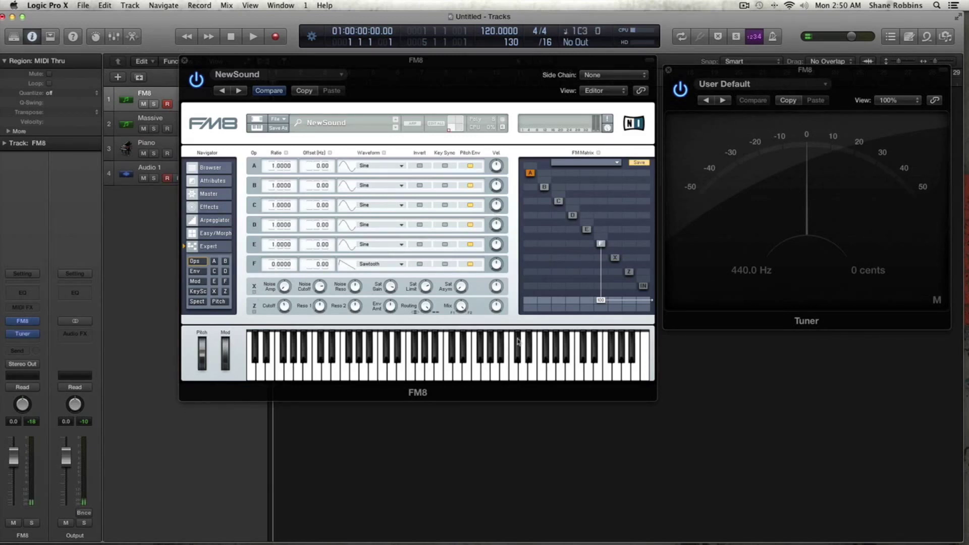
Raise operator F's ratio to 1, play a C for the Tuner, then lower it back toward 0
drag(266, 267, 272, 268)
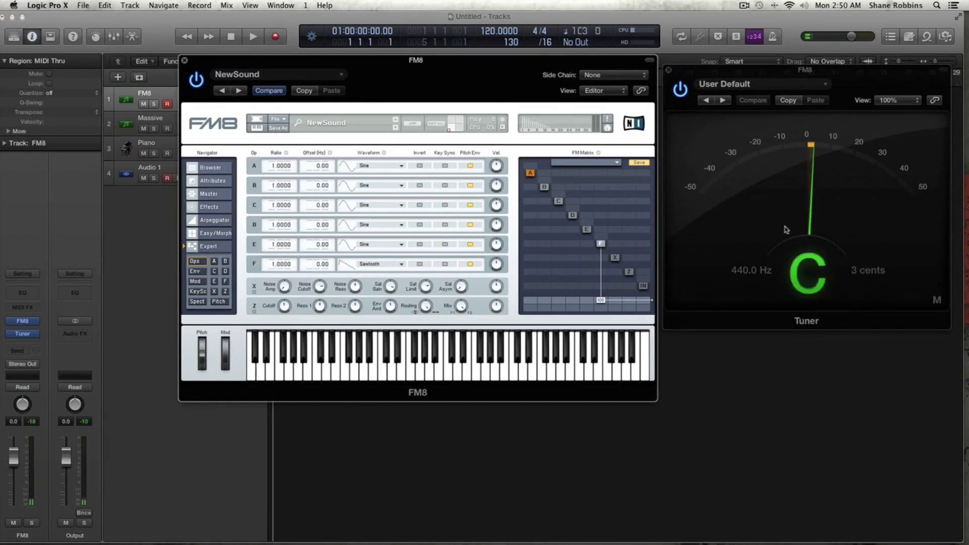
click(380, 373)
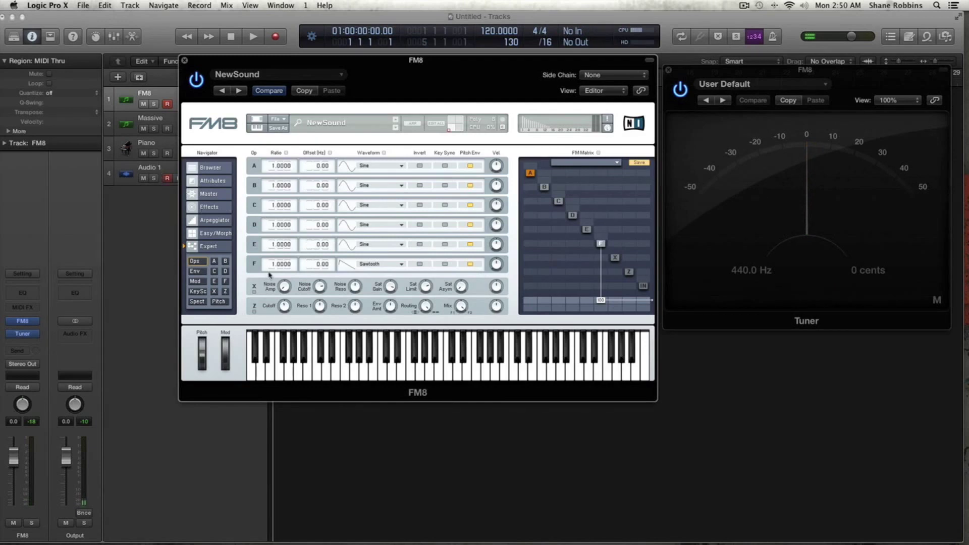
drag(272, 264, 270, 269)
Enter 0.5 as operator F's ratio and release the stuck C note
drag(278, 272, 275, 271)
double_click(291, 265)
text(0.5)
key(Return)
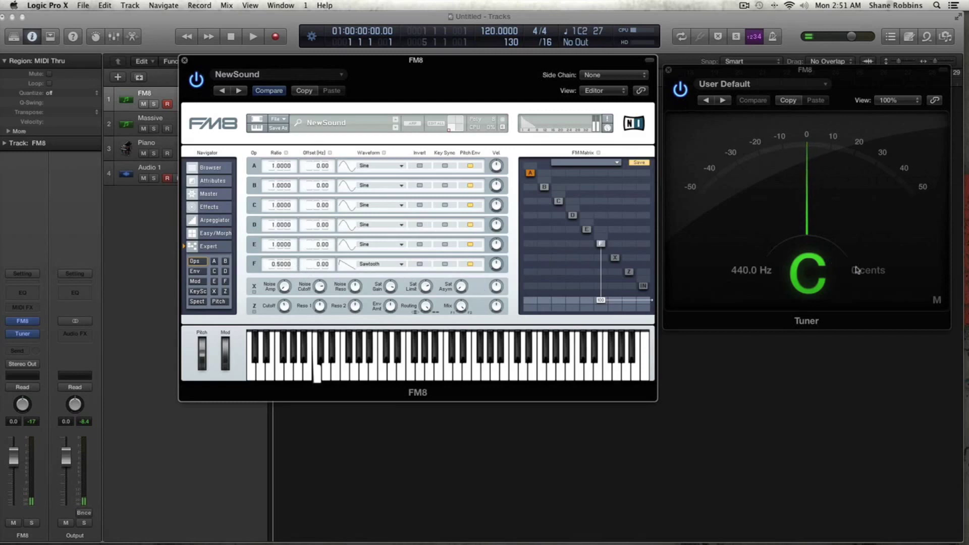
click(314, 377)
Lower operator F's ratio below 0.5 and play C to hear the off-pitch result
drag(280, 265, 278, 279)
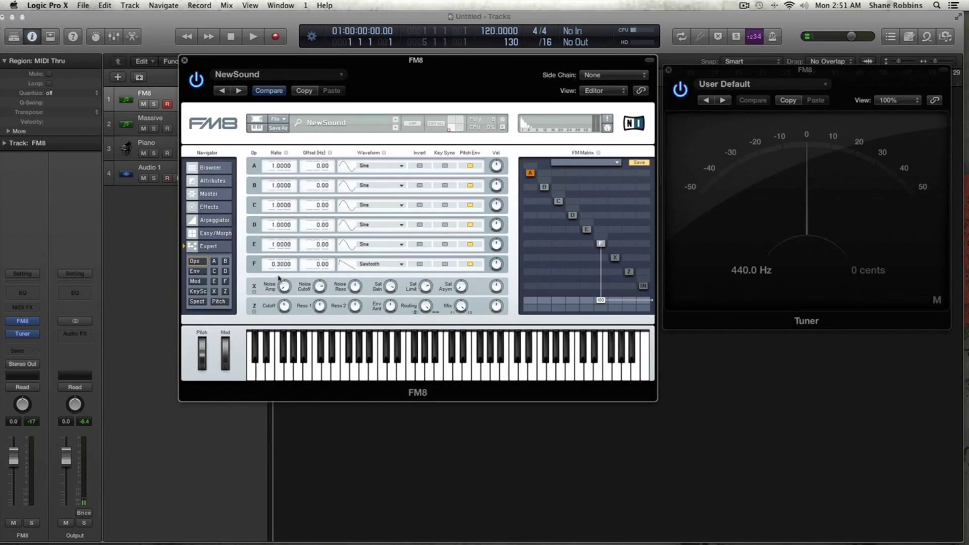
click(317, 376)
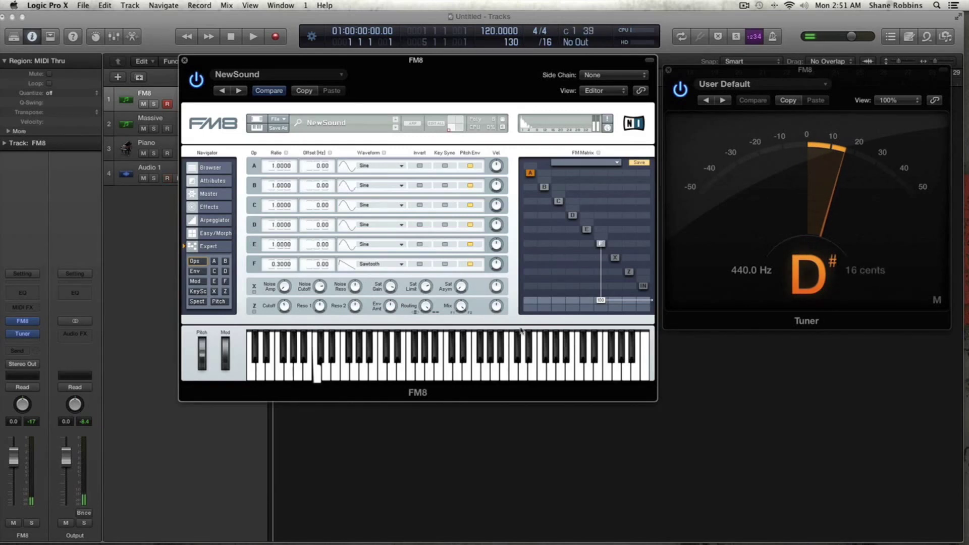
click(319, 376)
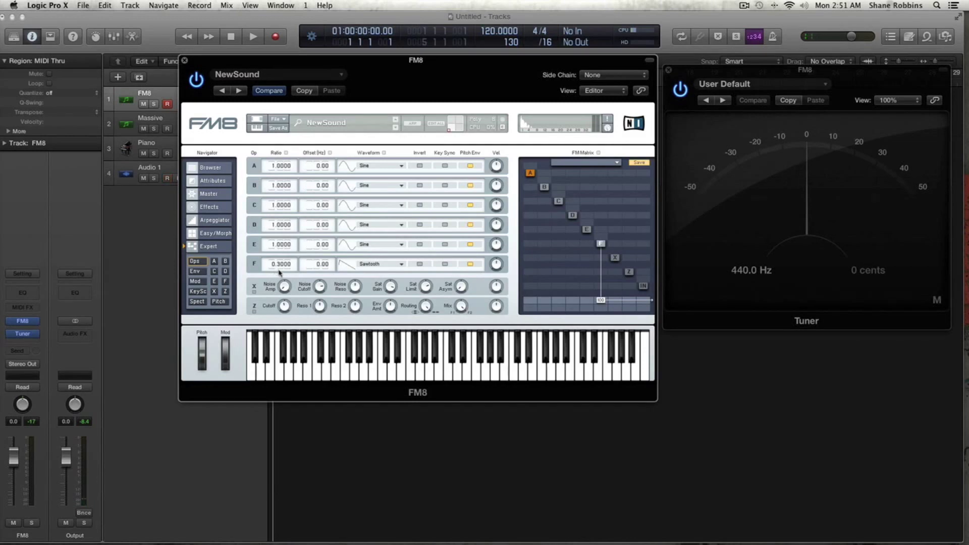
scroll(275, 268, up, 1)
Try a higher ratio near 0.85, then reset operator F to 0.5 and check C on the Tuner
drag(281, 272, 258, 271)
double_click(277, 267)
text(0.5)
key(Return)
click(317, 373)
Set operator F's ratio to 1 and play a C to check the Tuner
click(317, 372)
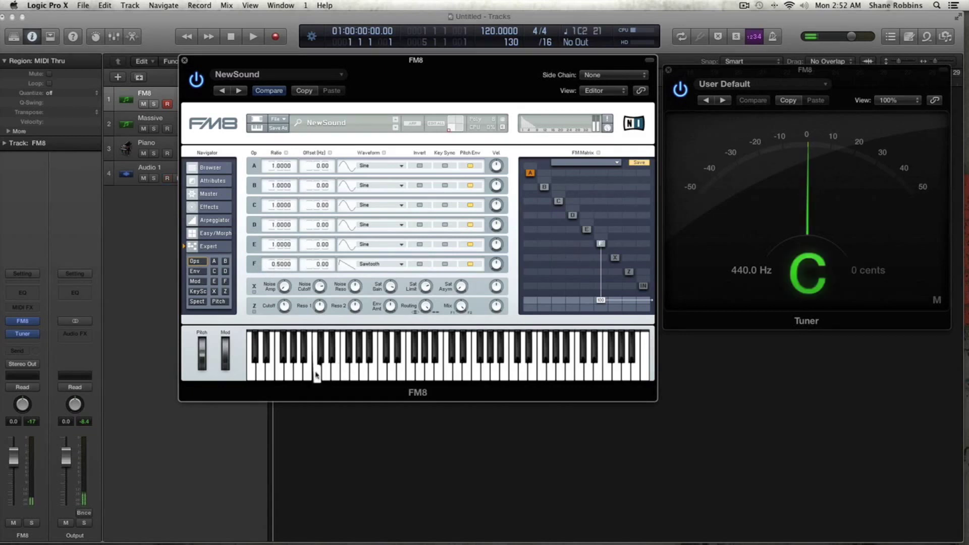
double_click(275, 265)
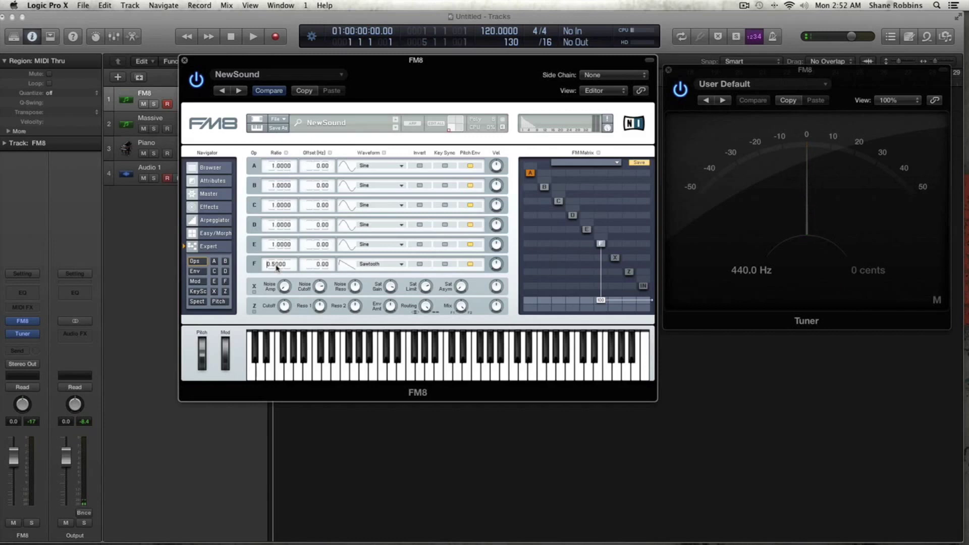
text(1)
key(Return)
click(317, 373)
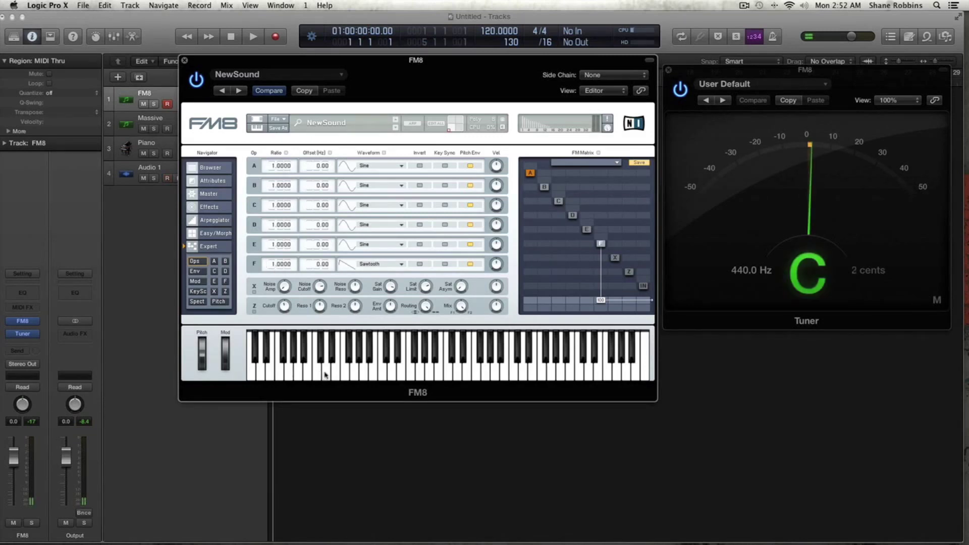
Lower operator F's ratio to 0.5 and compare the played pitch
drag(277, 267, 279, 292)
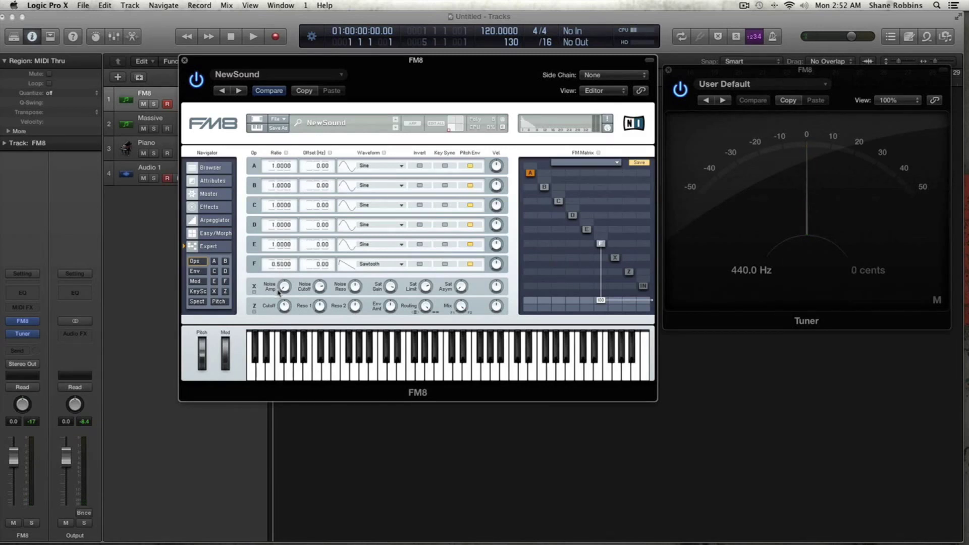
click(381, 373)
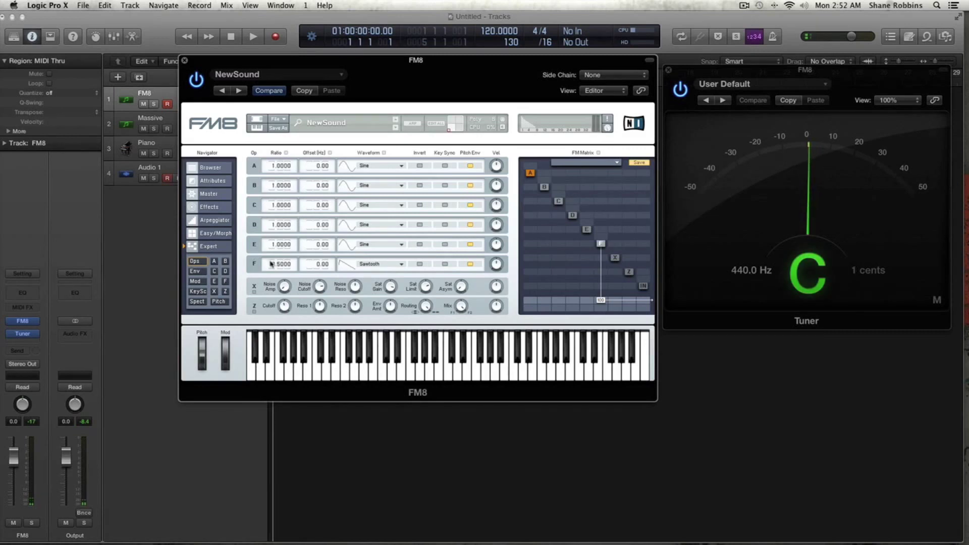
click(386, 373)
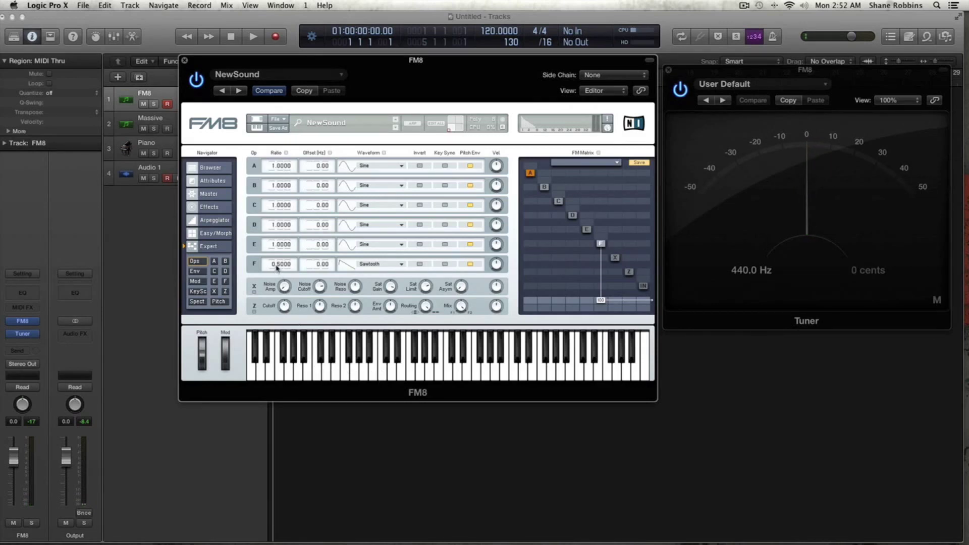
Return operator F's ratio to 1.0000 and confirm C on the Tuner with several notes
drag(277, 267, 279, 324)
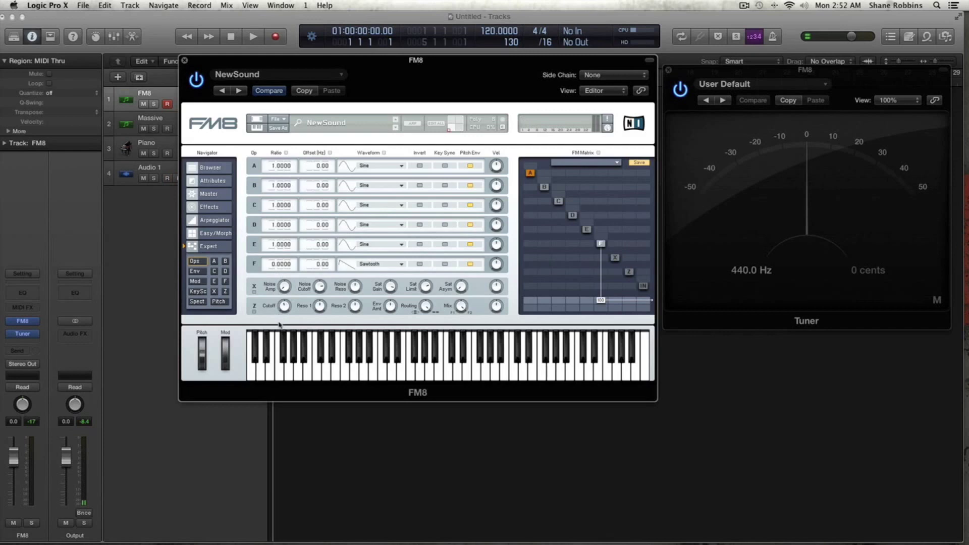
double_click(270, 268)
text(1)
key(Return)
click(314, 372)
click(448, 372)
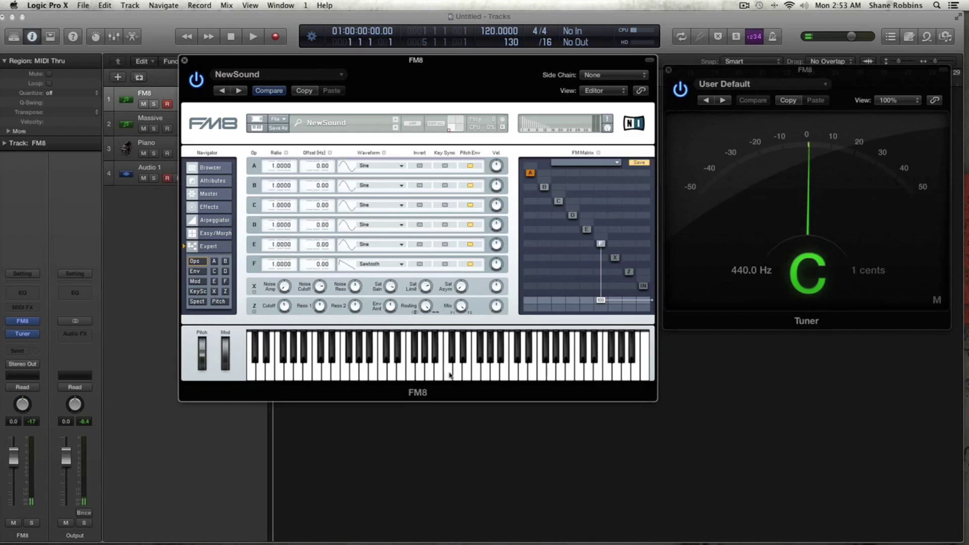
click(317, 374)
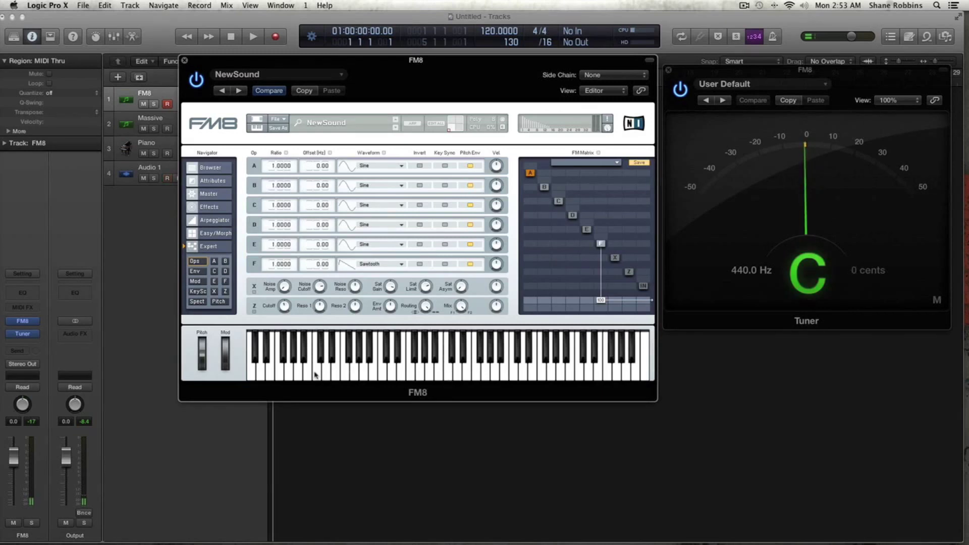
click(315, 374)
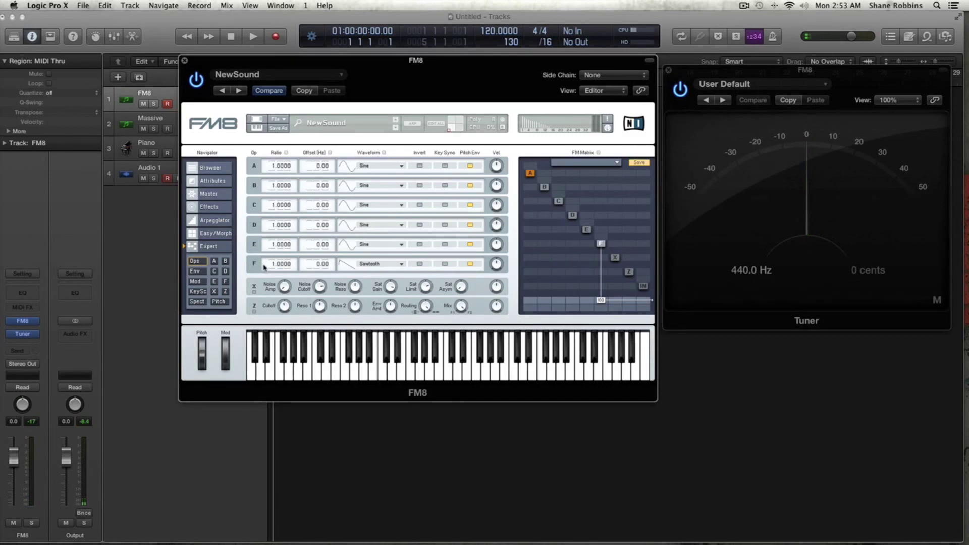
Set operator F's ratio to 1.5 and play a note, which the Tuner reads as G
click(276, 267)
key(Delete)
key(Delete)
key(Delete)
key(Delete)
key(Delete)
key(Delete)
text(1.5)
key(Return)
click(317, 376)
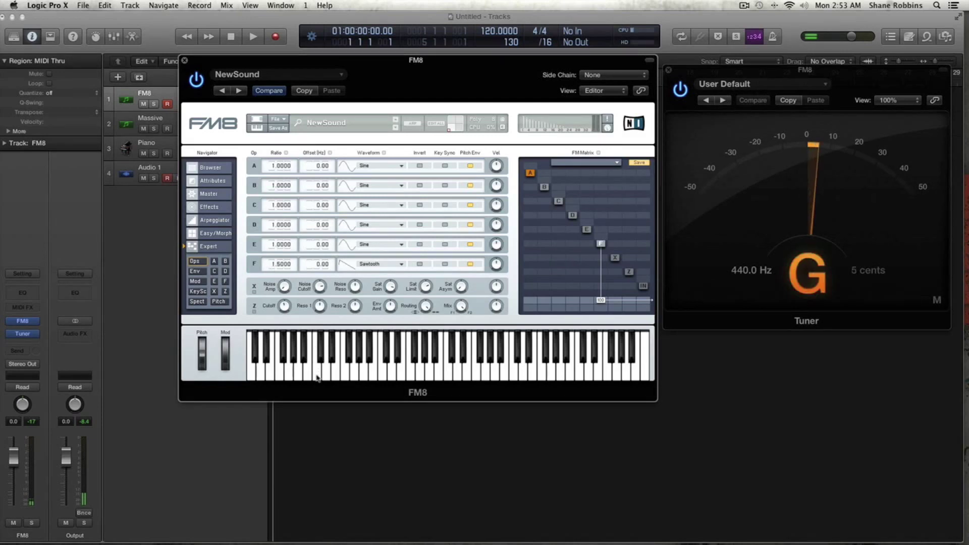
click(317, 376)
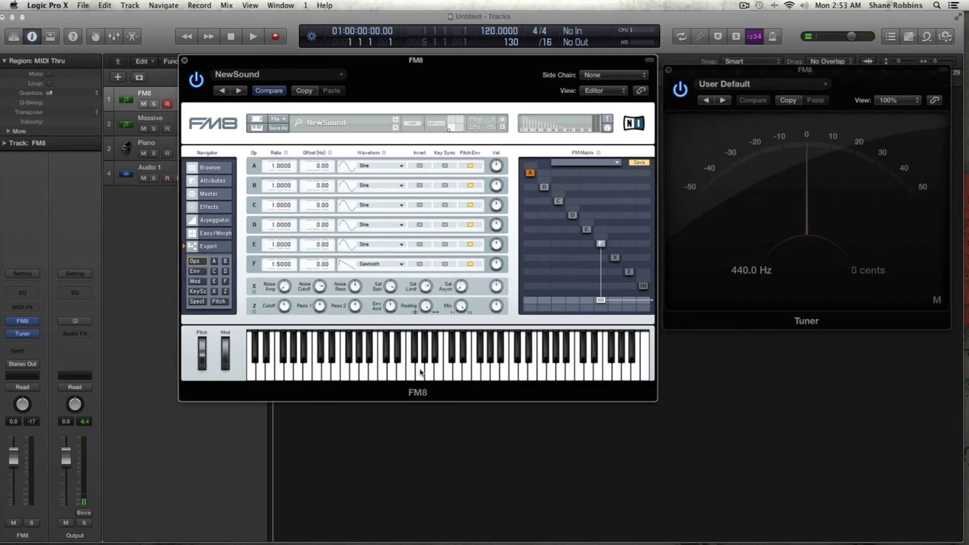
Return operator F's ratio to 0.5 and replay notes, including C, to read the Tuner
double_click(272, 266)
text(0.5)
key(Return)
click(418, 372)
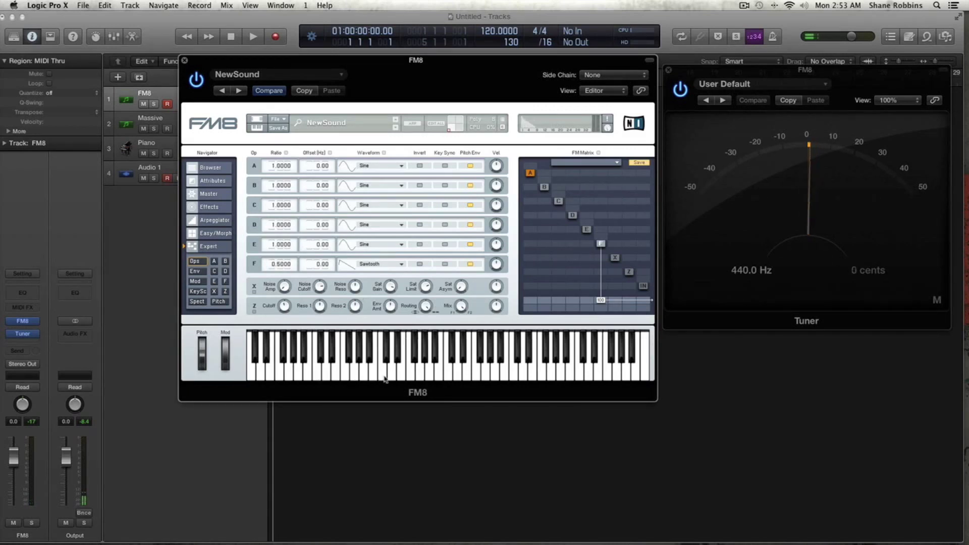
click(415, 377)
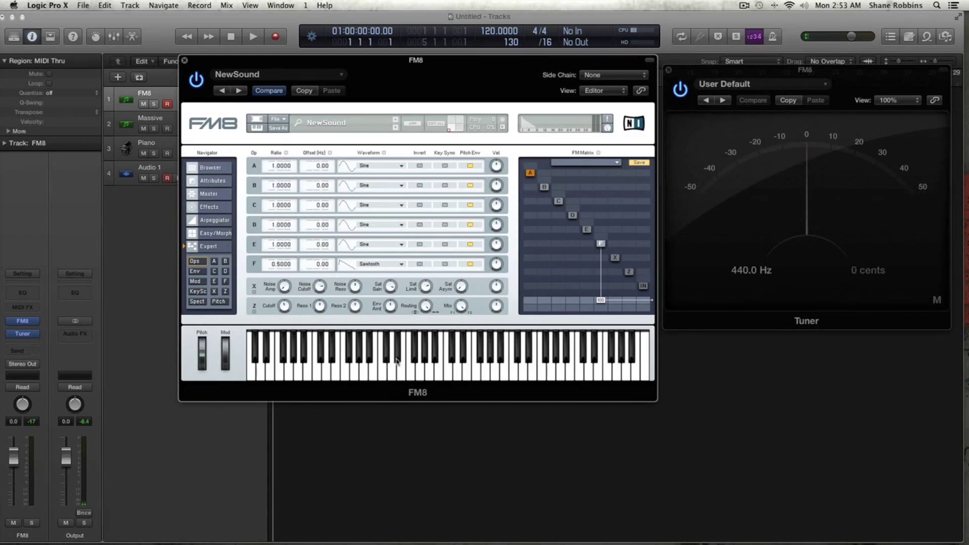
click(418, 372)
click(418, 376)
click(419, 376)
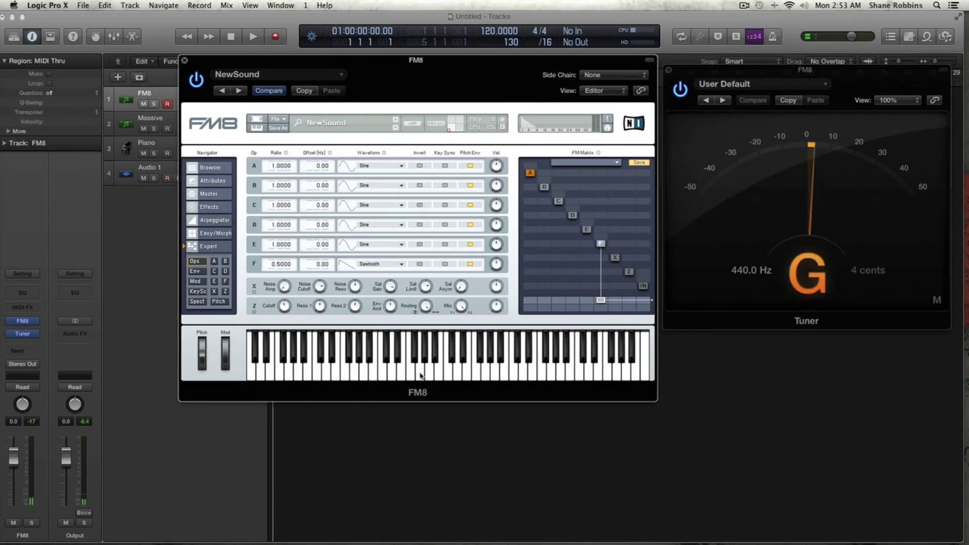
click(420, 377)
click(419, 377)
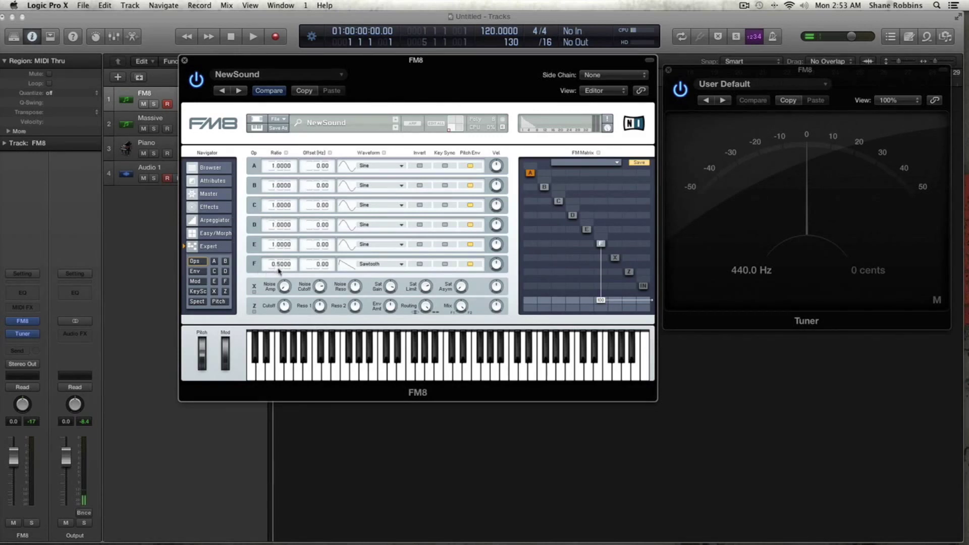
click(318, 376)
Route FM8 operator E to the output and make it a sawtooth wave
drag(588, 299, 587, 207)
click(368, 245)
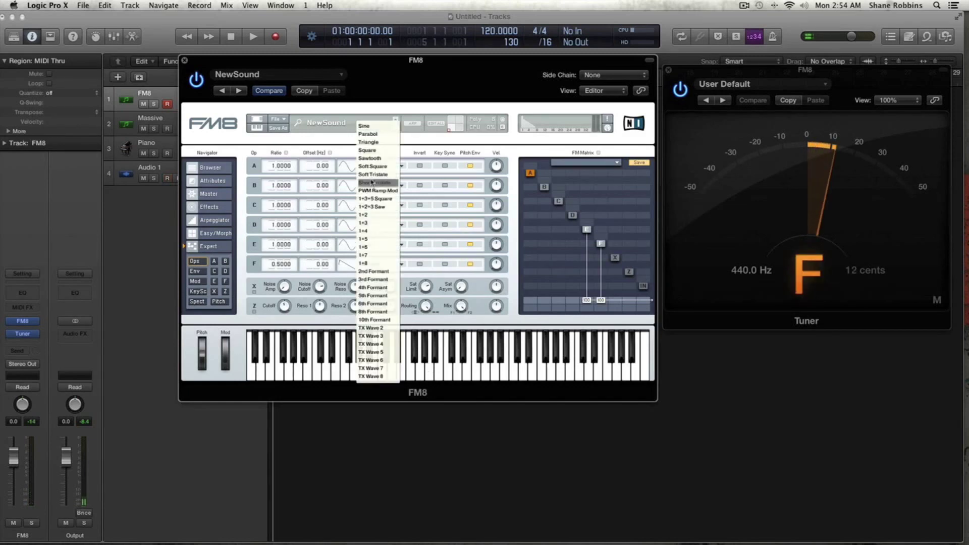
click(376, 158)
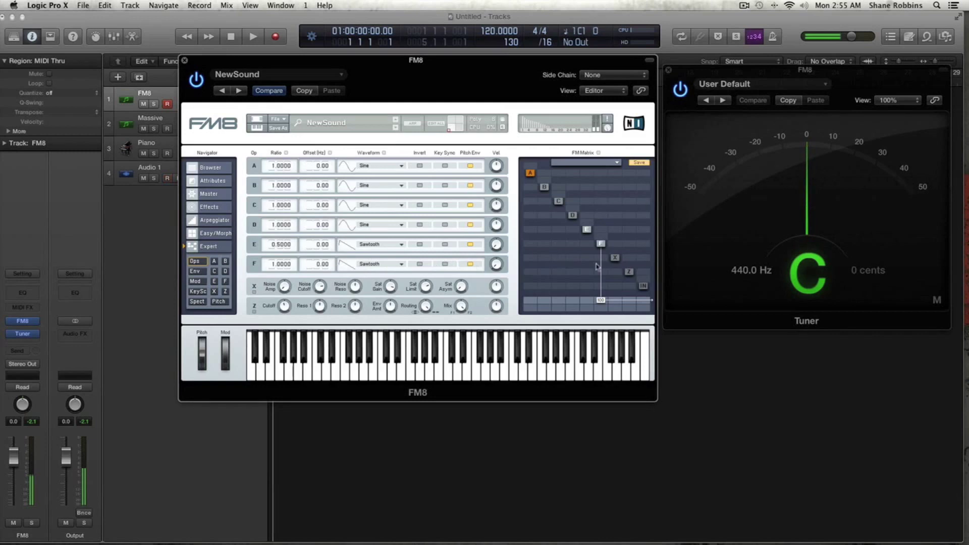
Rebalance FM Matrix outputs, remove E's output connection, and raise F's ratio to 2.0000
drag(607, 304, 604, 367)
drag(591, 301, 590, 212)
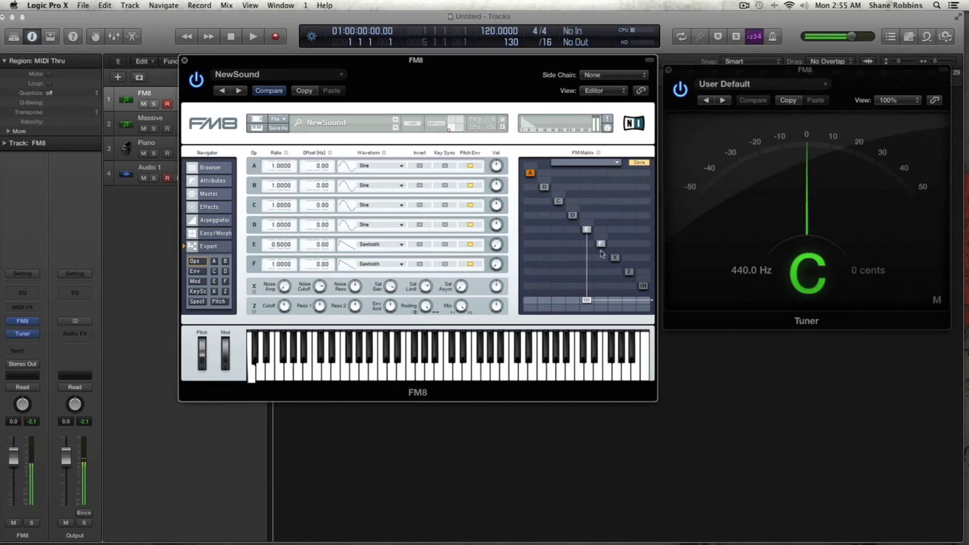
drag(602, 303, 604, 251)
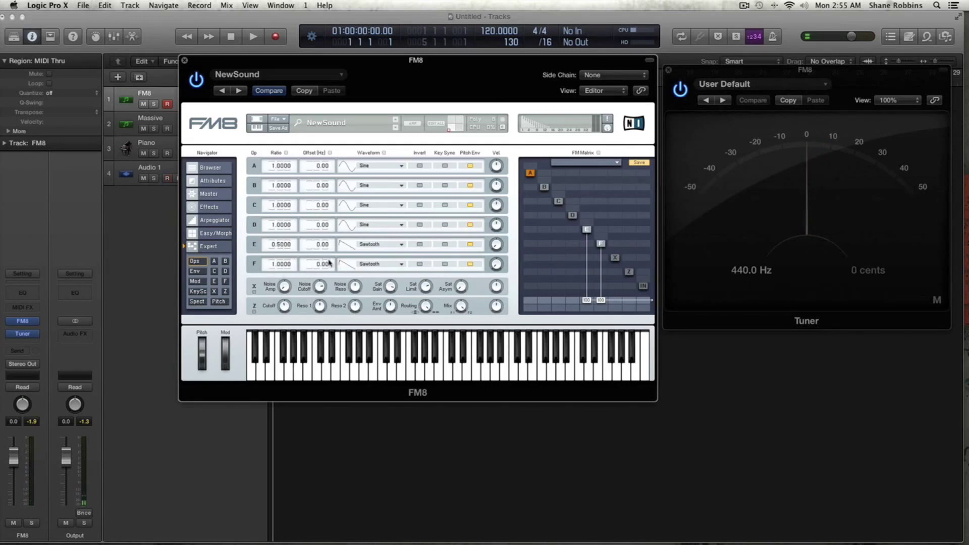
mouse_move(585, 305)
mouse_down()
mouse_move(586, 323)
mouse_move(602, 313)
mouse_up()
mouse_move(598, 300)
mouse_down()
mouse_move(601, 287)
mouse_move(597, 312)
mouse_move(588, 293)
mouse_up()
drag(588, 300, 591, 459)
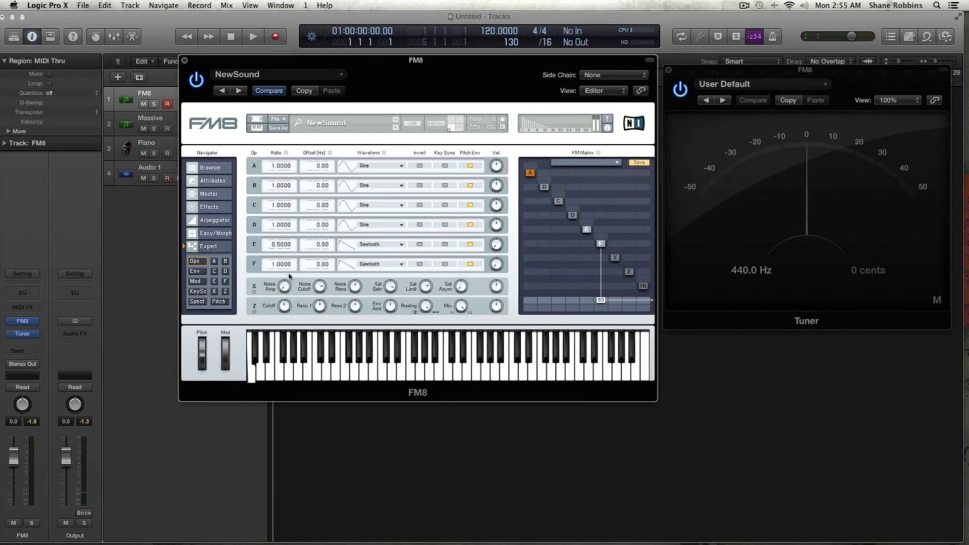
scroll(267, 266, up, 2)
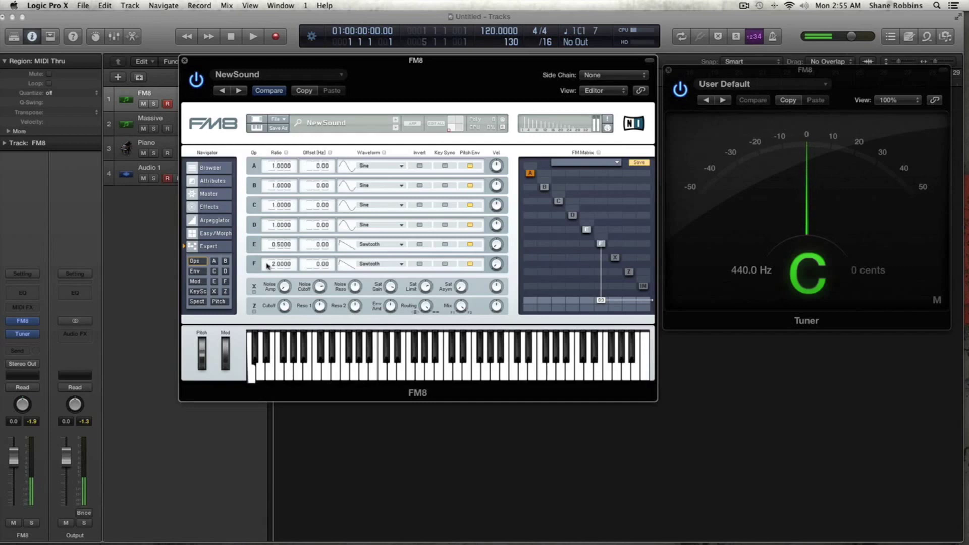
Set operator F's ratio to 0.5000 and play the lowest keys to read the Tuner
scroll(271, 269, down, 3)
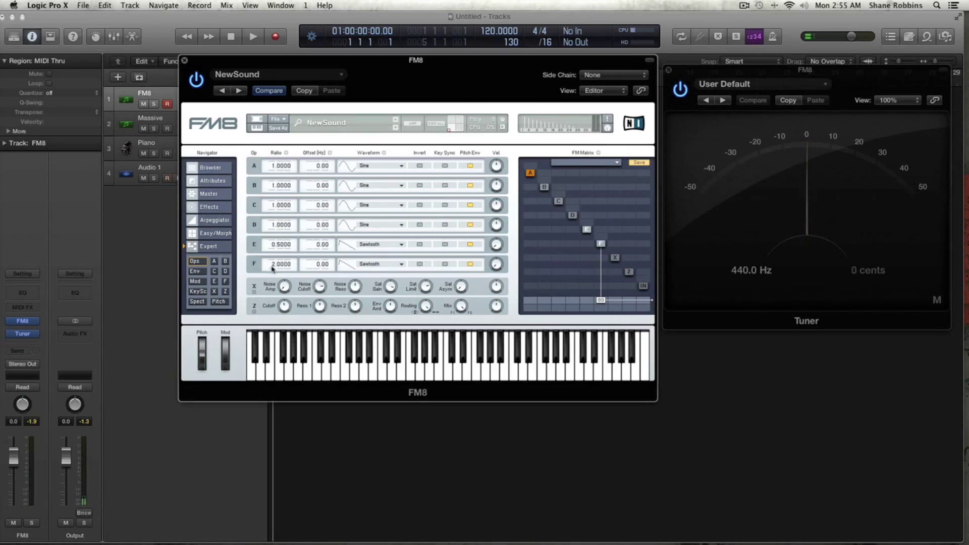
scroll(271, 274, down, 2)
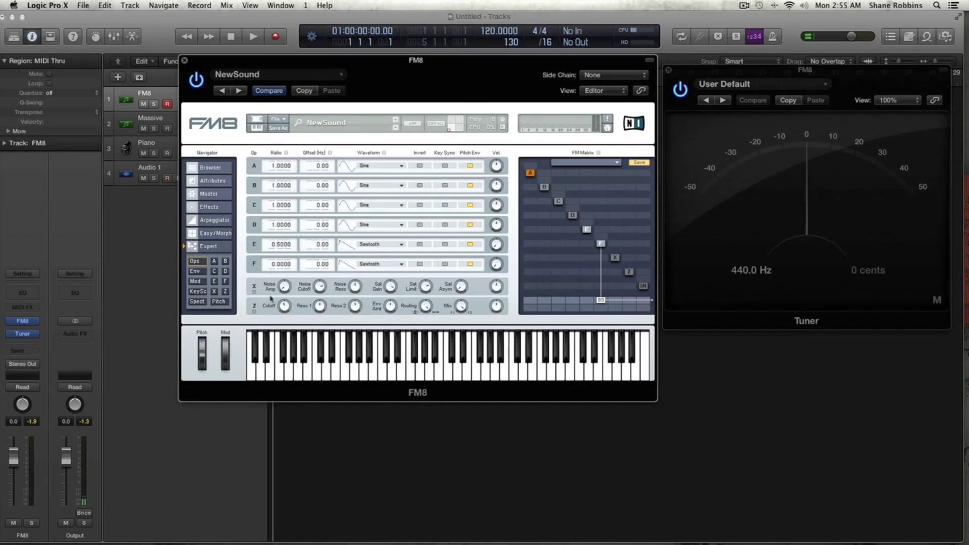
double_click(274, 266)
text(.5)
key(Return)
click(381, 378)
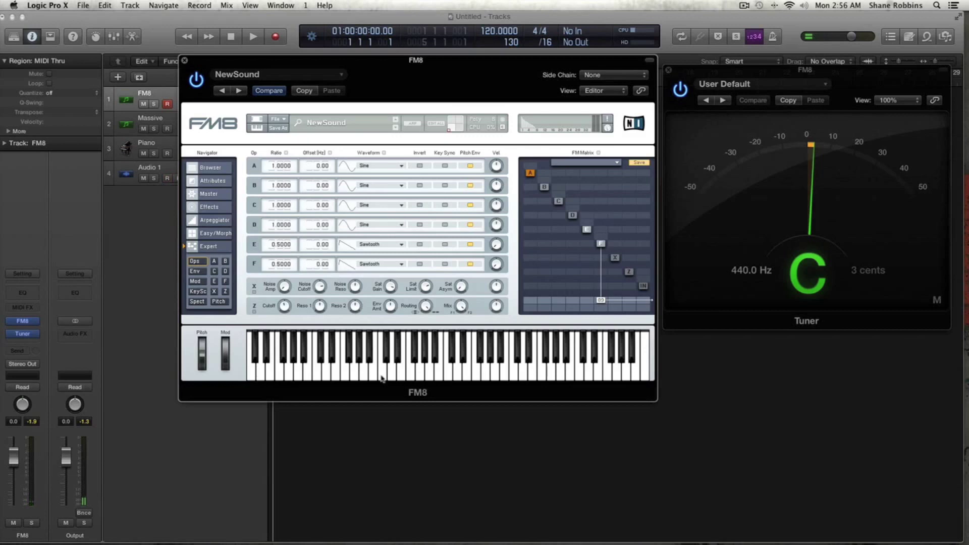
click(251, 374)
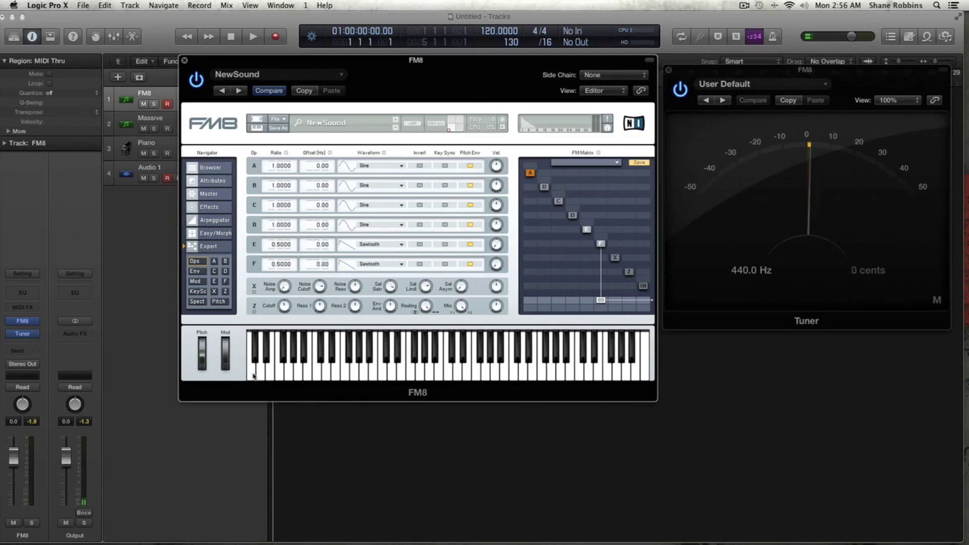
click(318, 376)
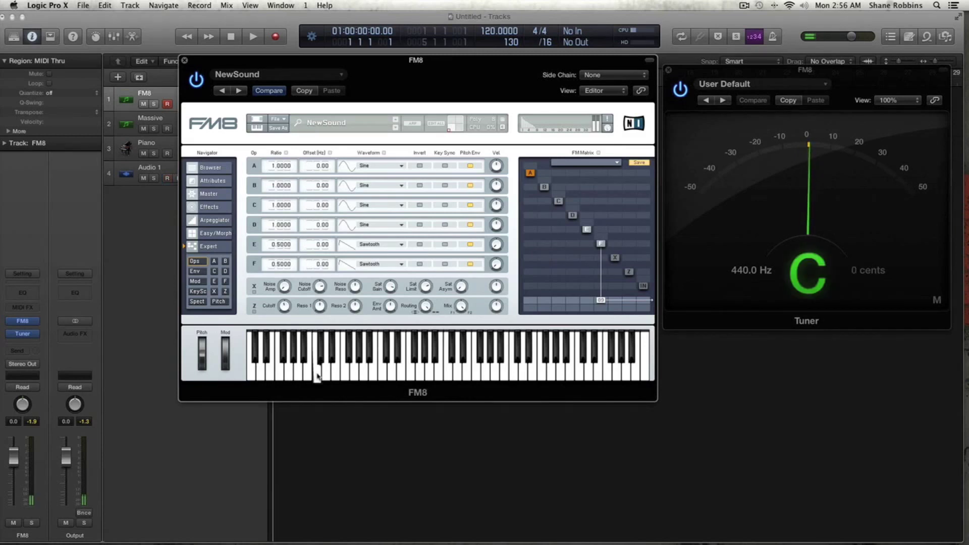
Try operator F ratios 0.43, 1 and 2, playing the lowest C each time
drag(281, 266, 277, 298)
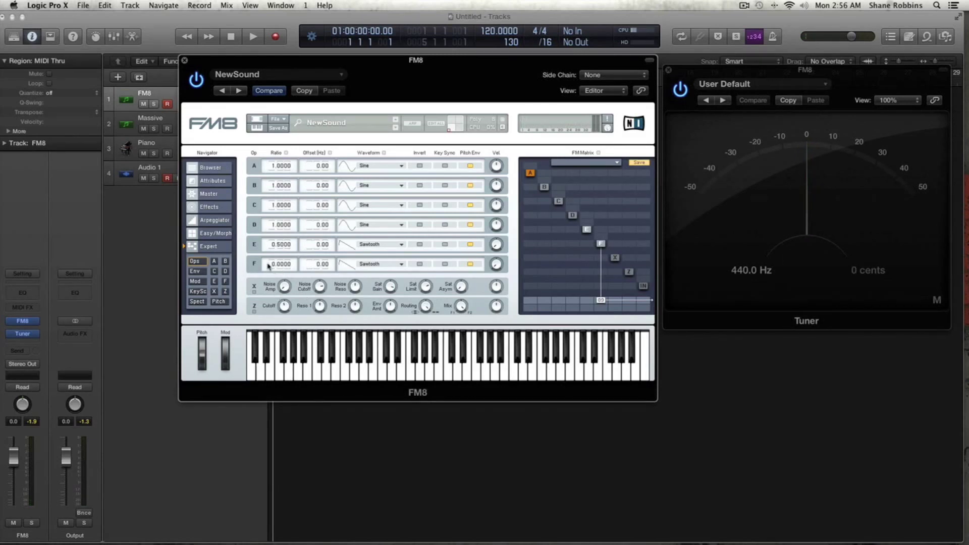
super+click(269, 266)
click(251, 372)
drag(263, 265, 268, 267)
click(250, 374)
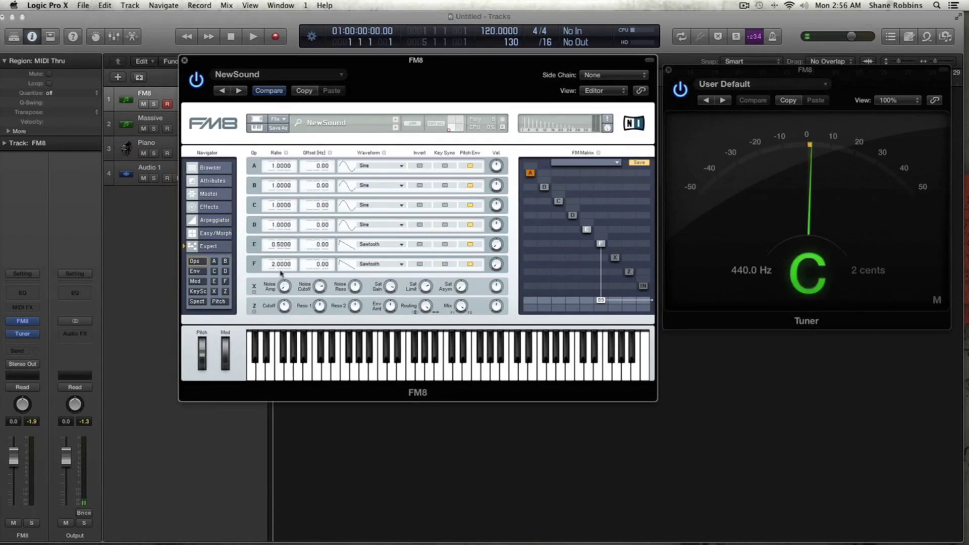
Bring operator F's ratio down to 1.5000, check the lowest note, and close FM8
drag(281, 273, 276, 292)
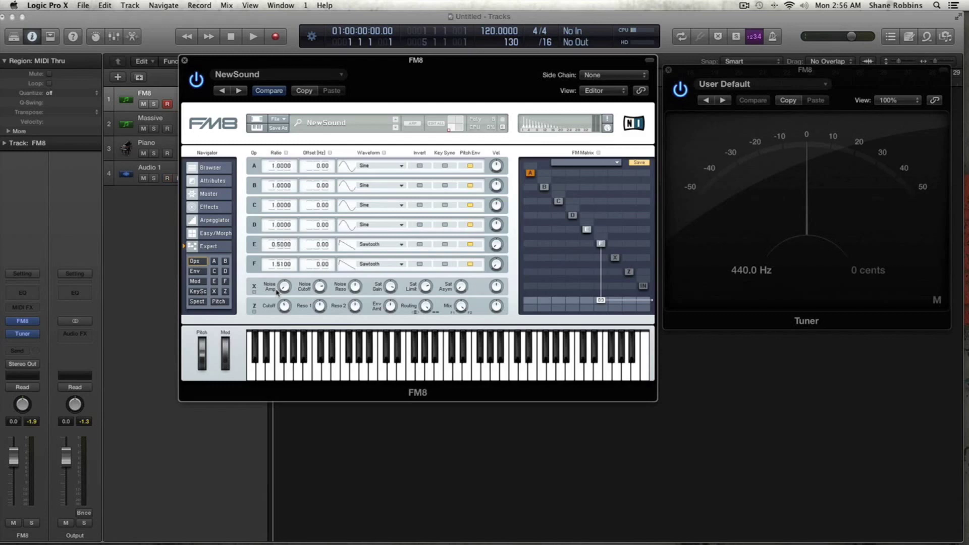
click(252, 369)
click(184, 60)
Open Massive on its track and move its window fully into view
click(192, 123)
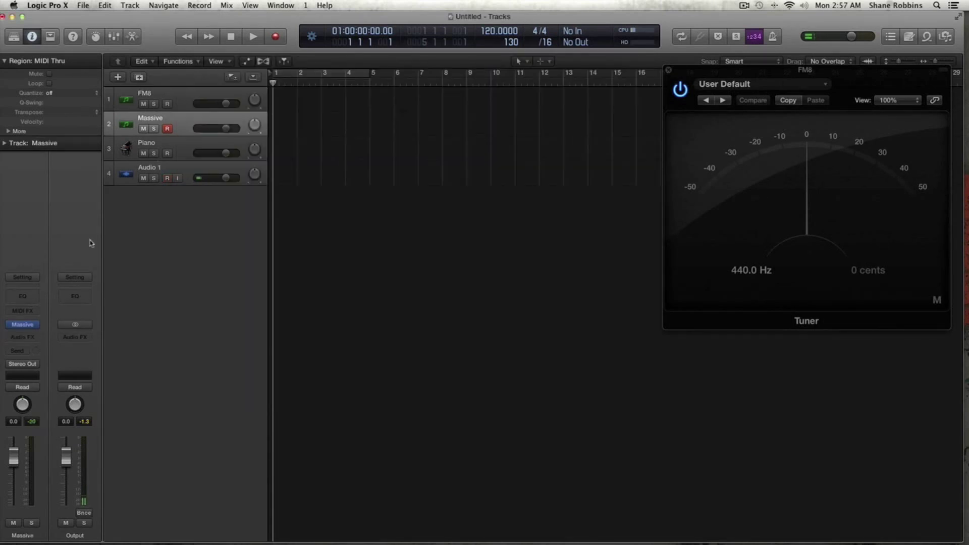
click(22, 325)
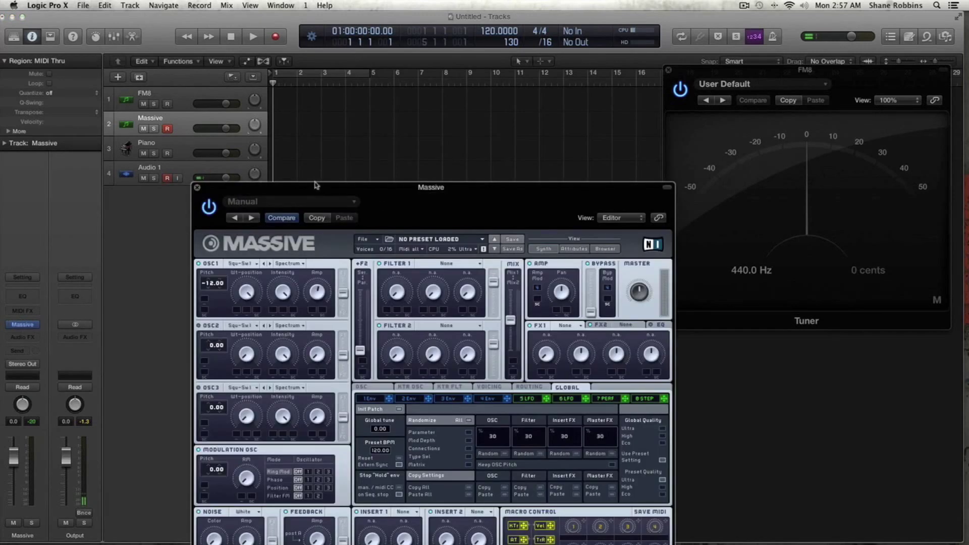
drag(317, 186, 321, 88)
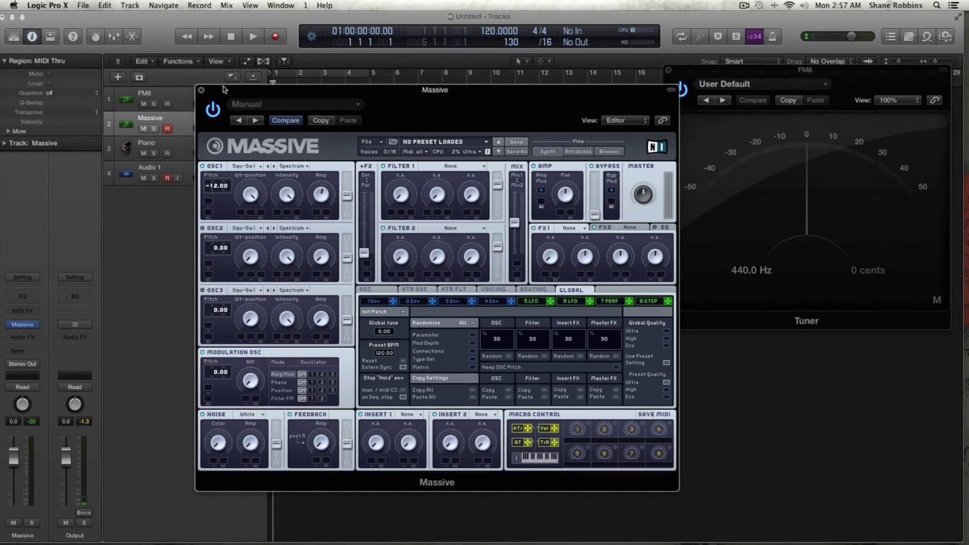
drag(224, 90, 348, 79)
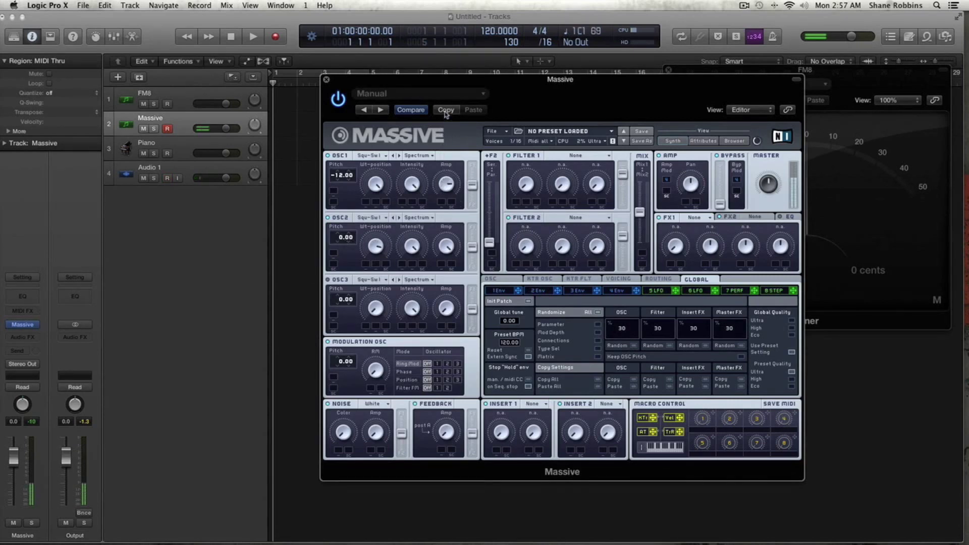
Reopen FM8 beside Massive and adjust operator F's ratio
click(194, 98)
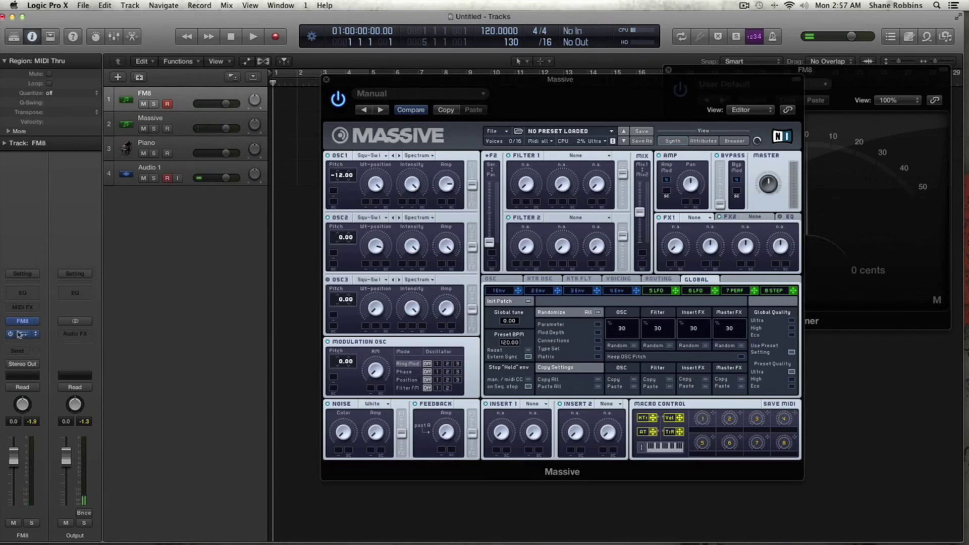
click(22, 324)
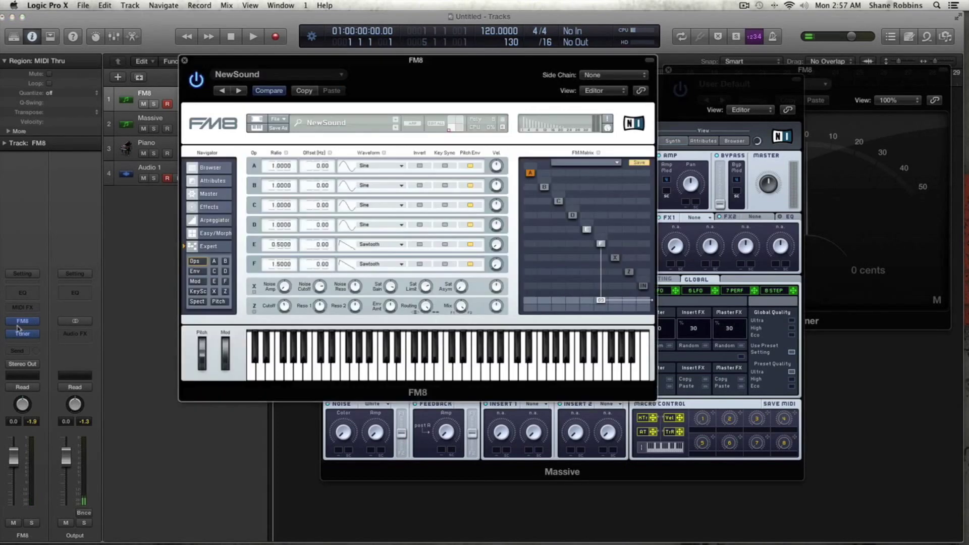
drag(243, 69, 600, 138)
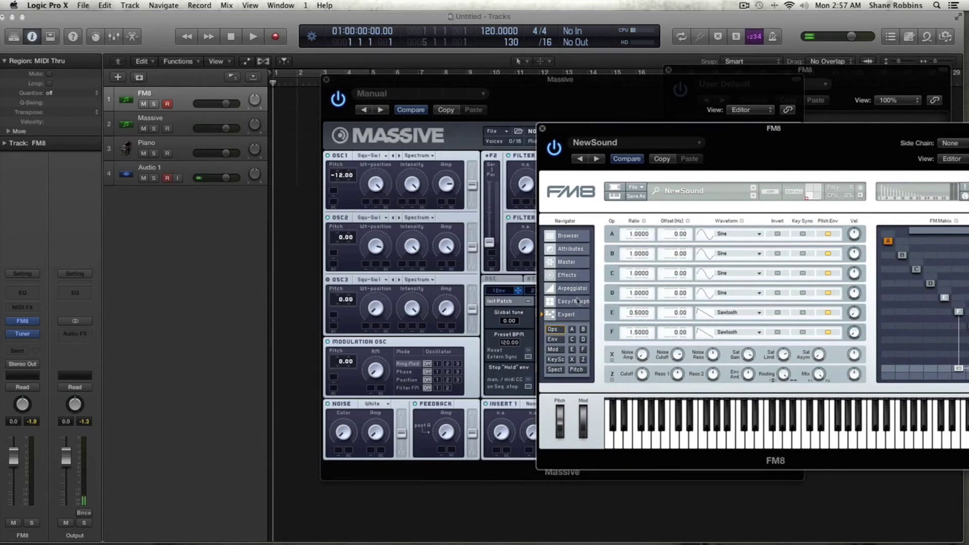
drag(631, 335, 629, 345)
Raise Massive's OSC2 pitch to 12.00 semitones, compare on the Tuner, and bring FM8 forward
click(337, 241)
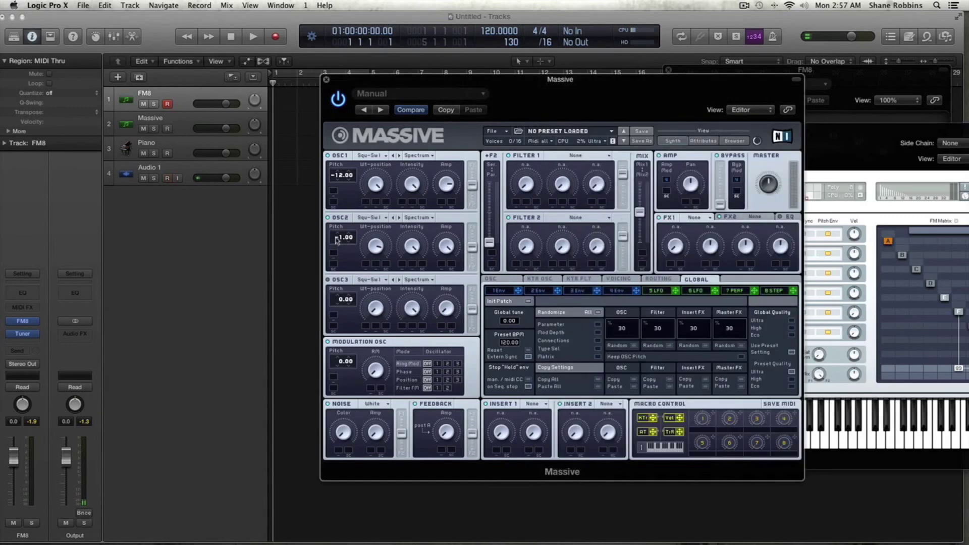
drag(337, 241, 341, 228)
click(182, 120)
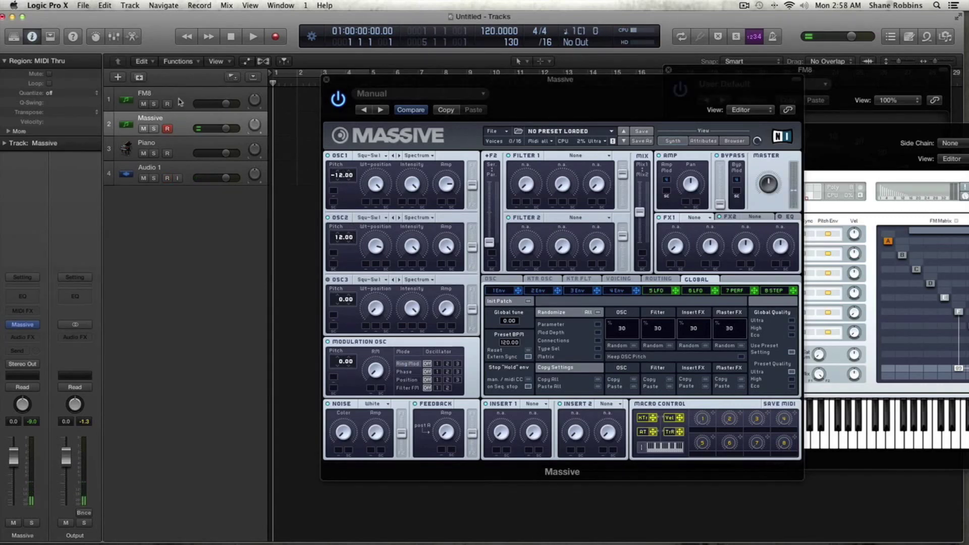
click(180, 102)
click(667, 103)
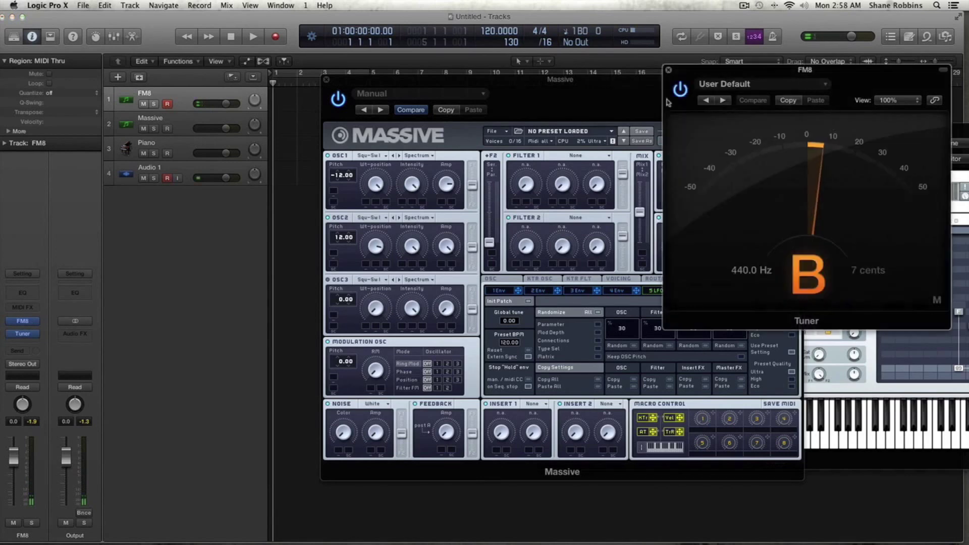
drag(965, 143, 725, 122)
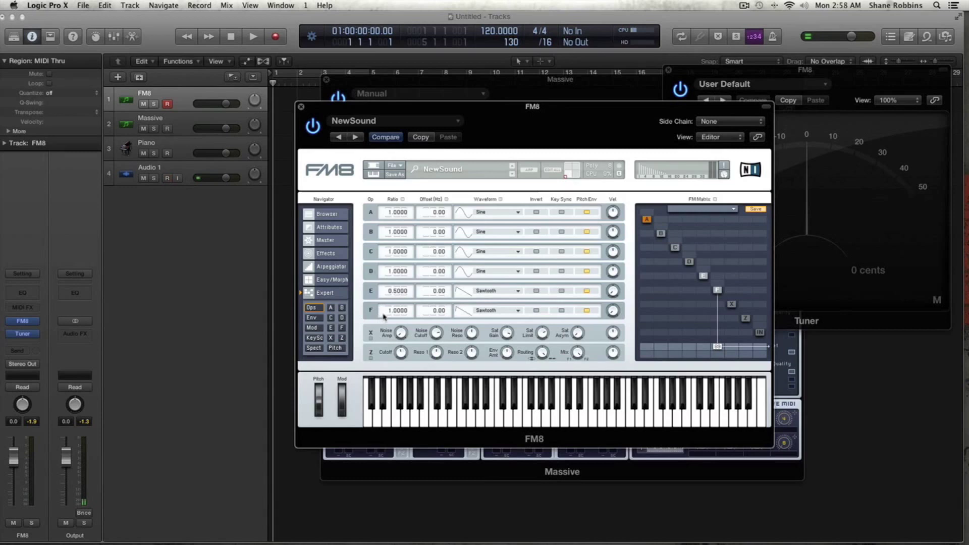
Raise operator F's ratio to 4, route operator E to the output, then lower F's ratio again
drag(386, 318, 386, 313)
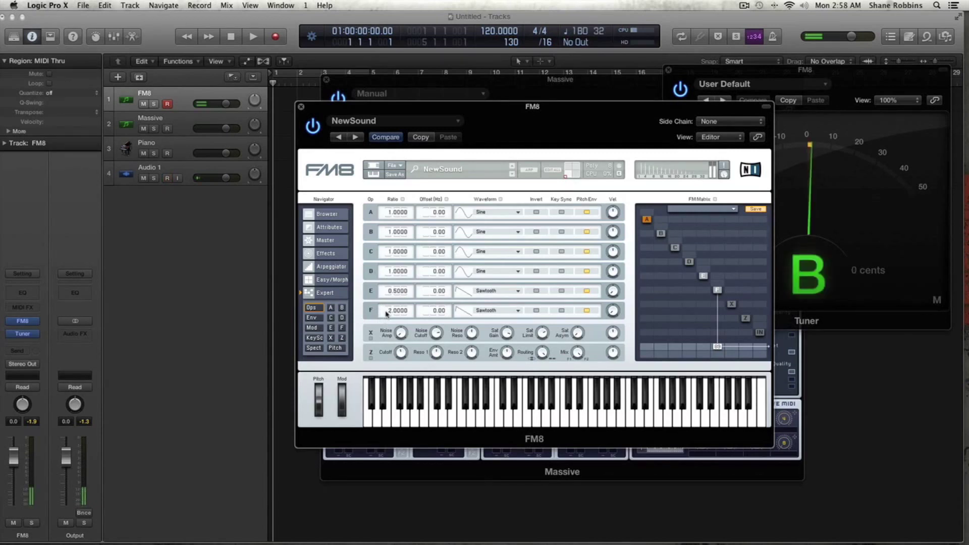
drag(704, 349, 705, 346)
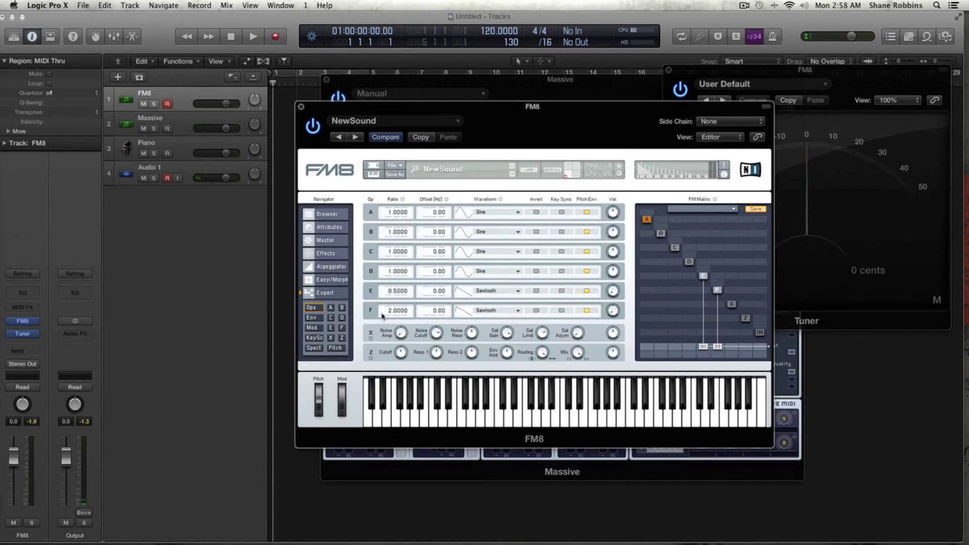
drag(384, 313, 389, 320)
Close FM8, set Massive's OSC1 pitch to 0.00 and OSC2 to 5.00, then reopen FM8
click(301, 106)
click(197, 119)
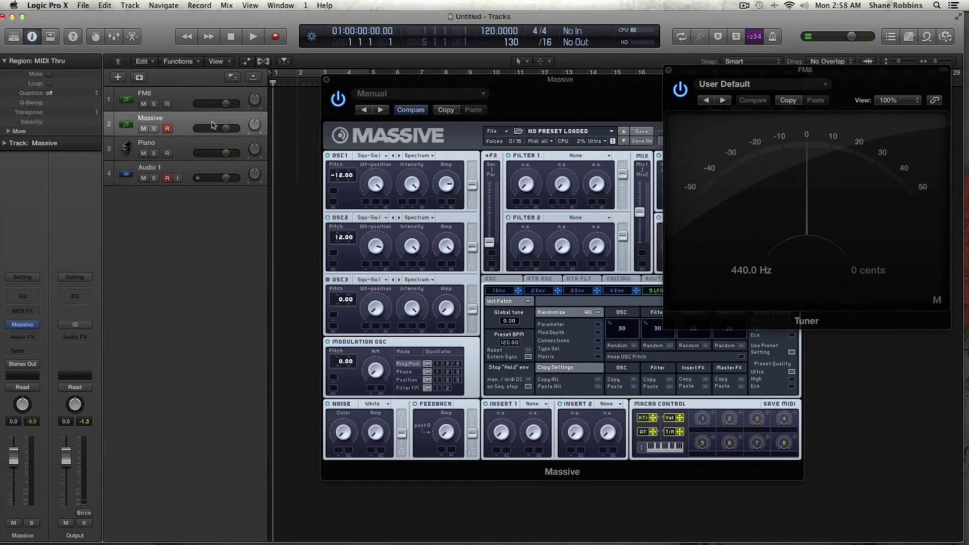
drag(343, 182, 343, 165)
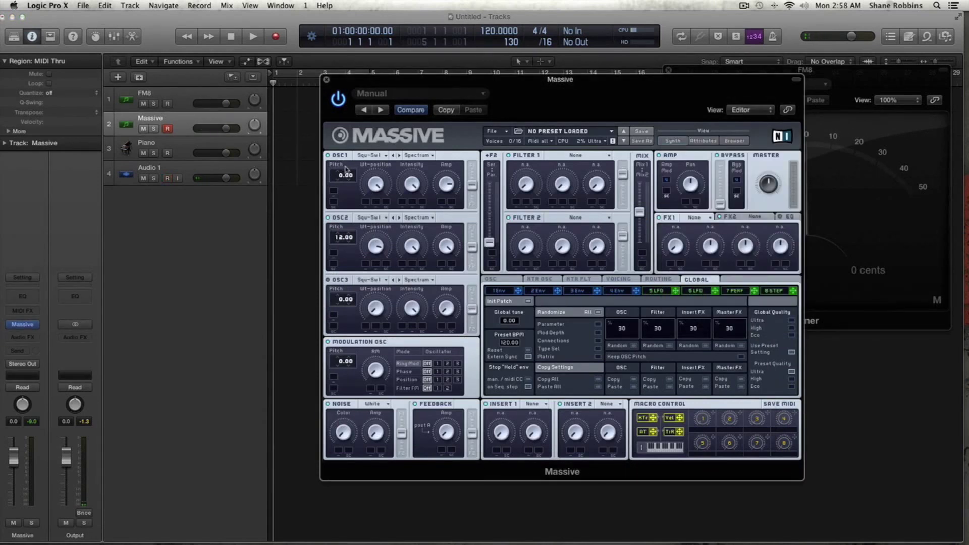
drag(341, 244, 339, 252)
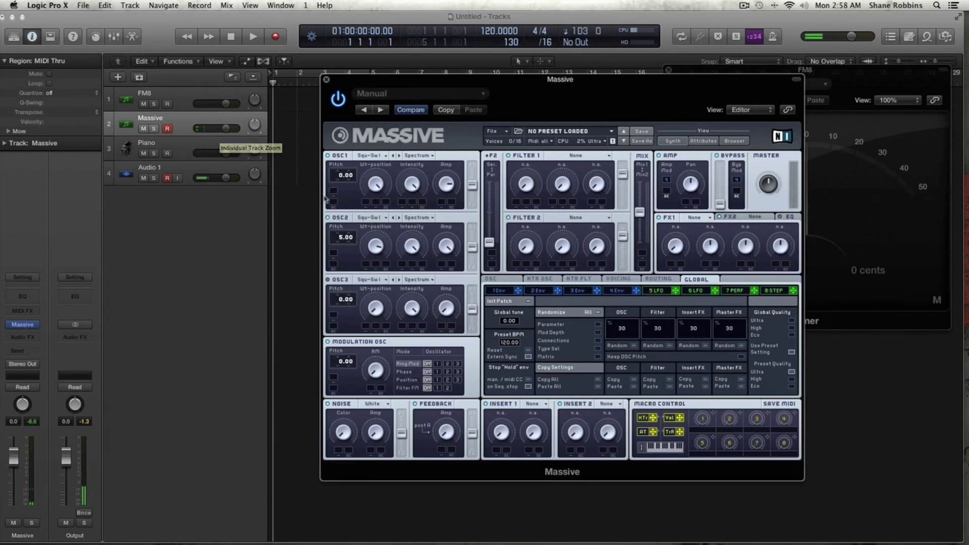
click(189, 101)
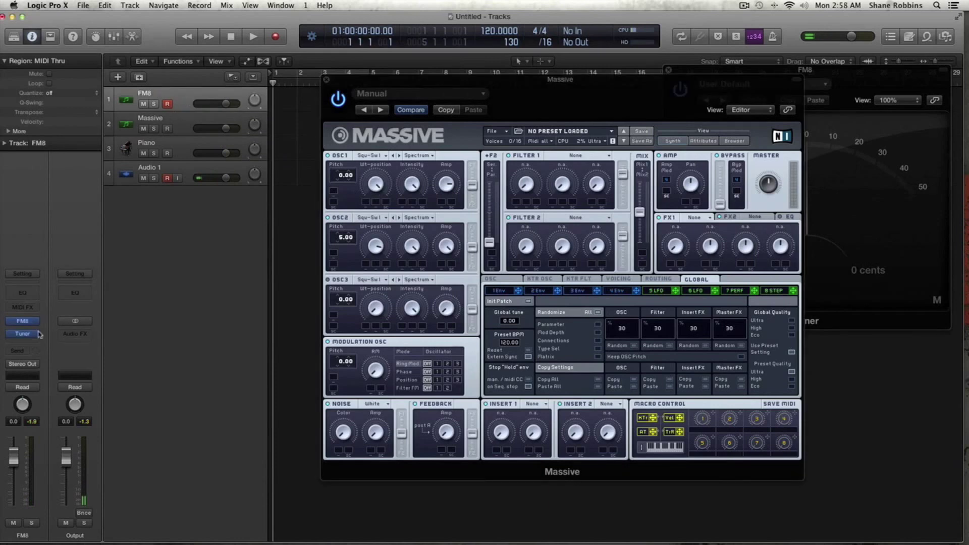
click(23, 321)
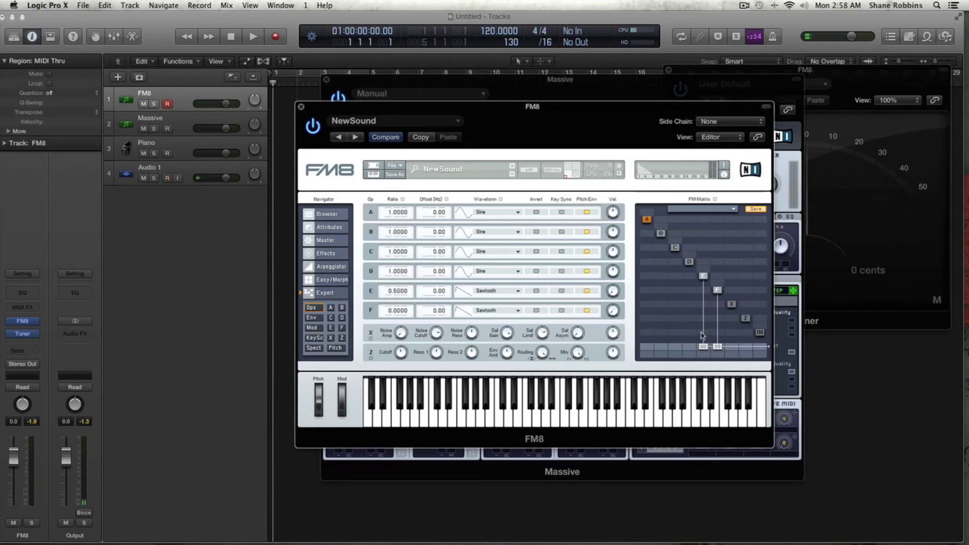
In FM8's FM Matrix, zero operator F's self-modulation and route F to the output
drag(717, 347, 720, 467)
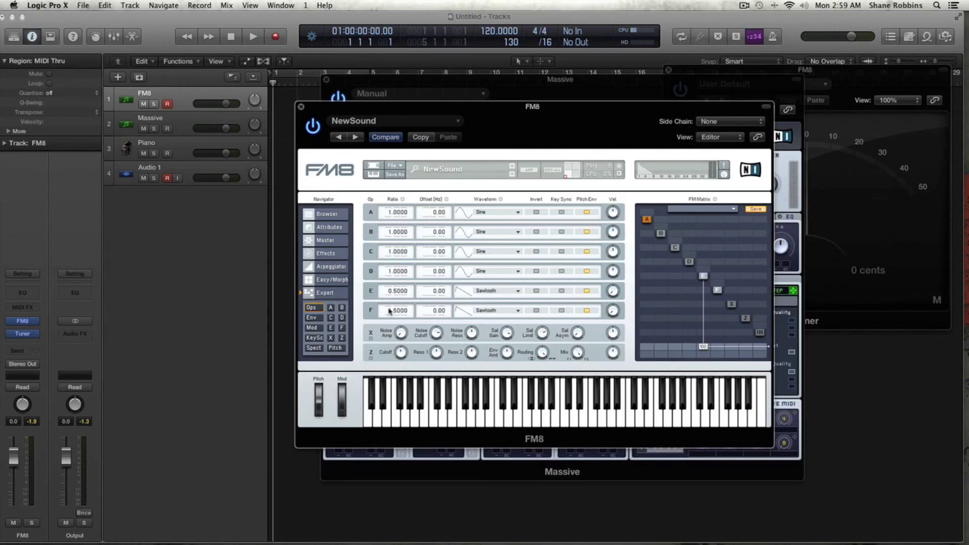
drag(717, 347, 717, 302)
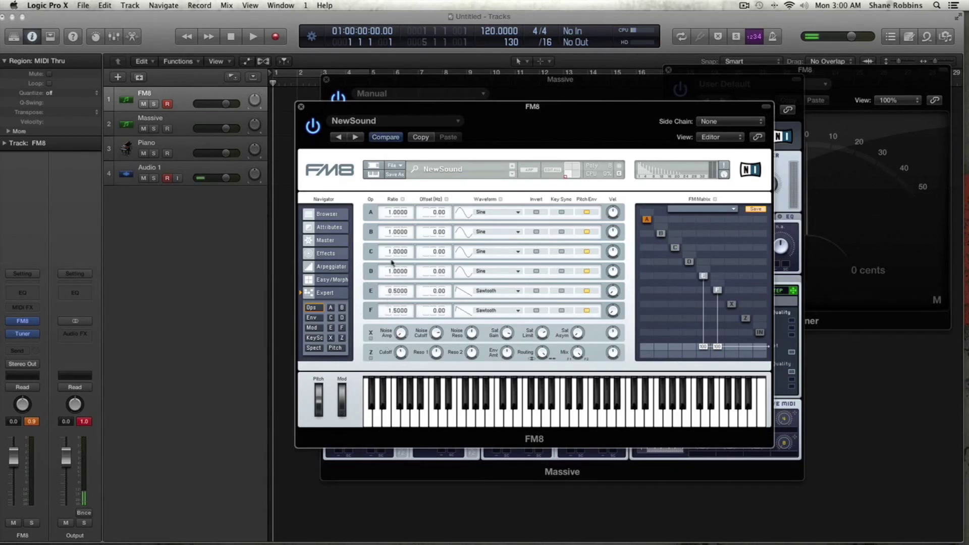
Close the FM8, Massive and Tuner plug-in windows to reveal the four-track arrangement
click(300, 107)
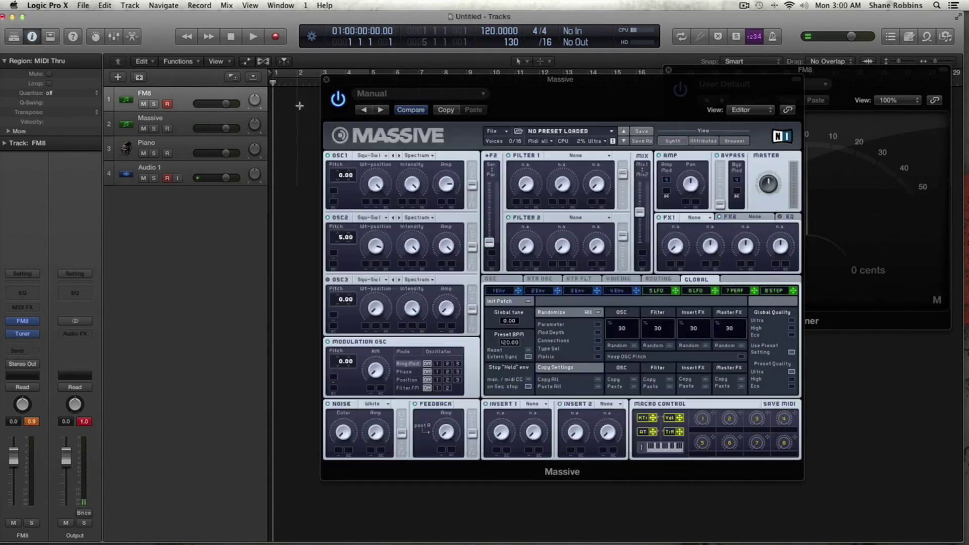
click(326, 79)
click(668, 70)
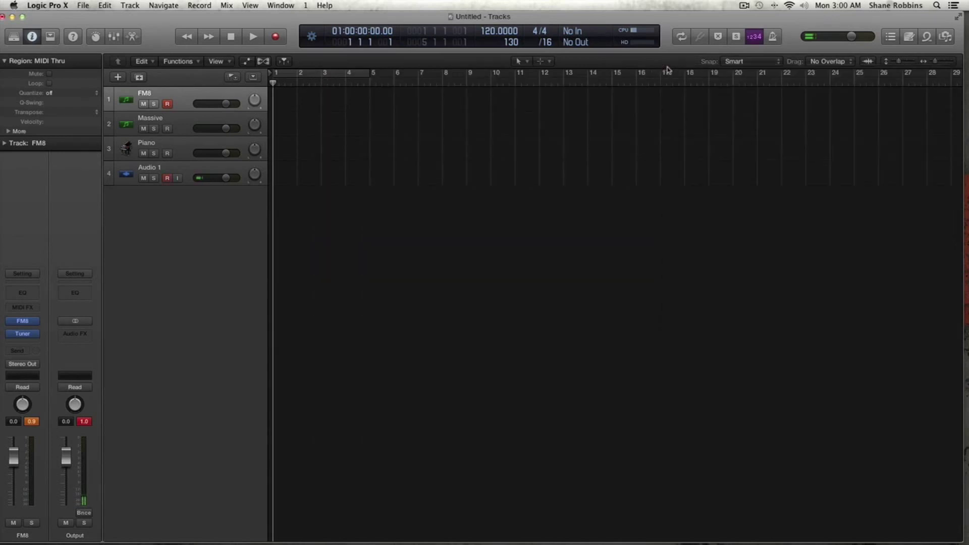